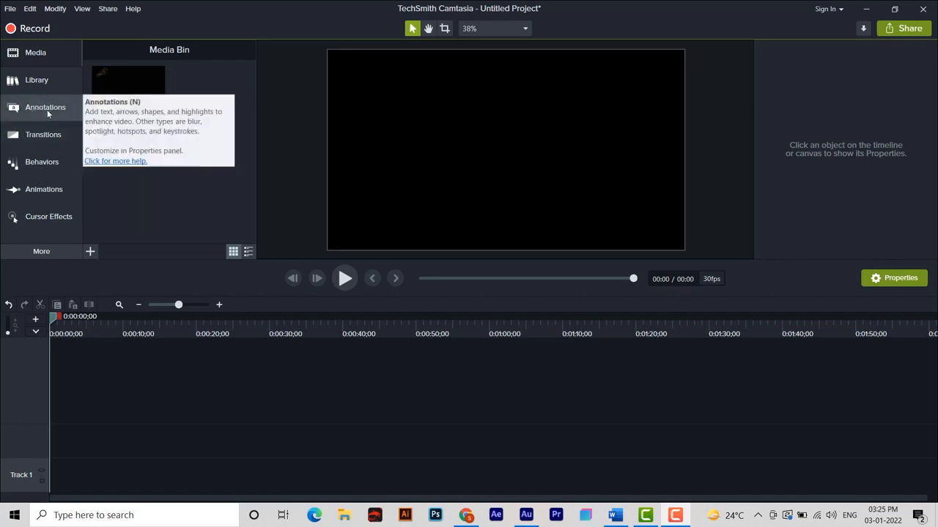
- Place a plain text callout from the Basic annotations on the canvas and change its text to "THIS IS A TEXT"
click(45, 108)
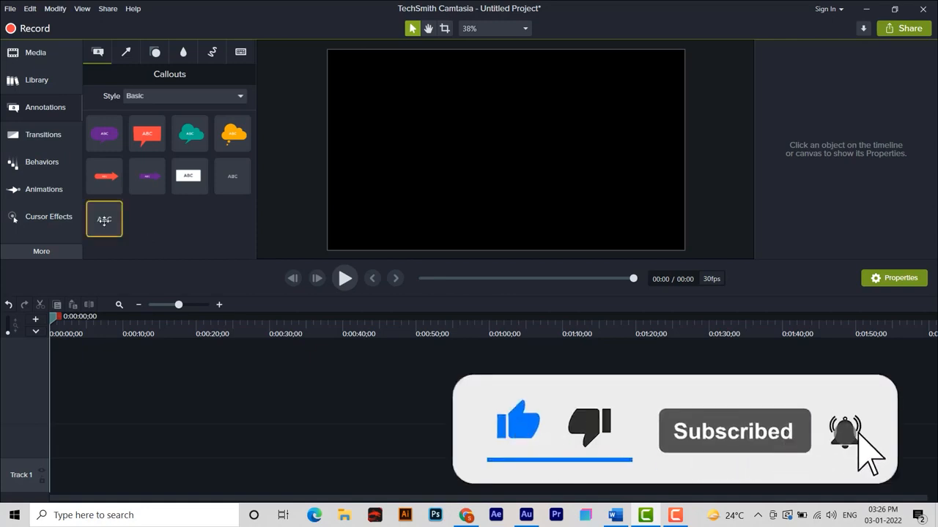
drag(109, 218, 504, 147)
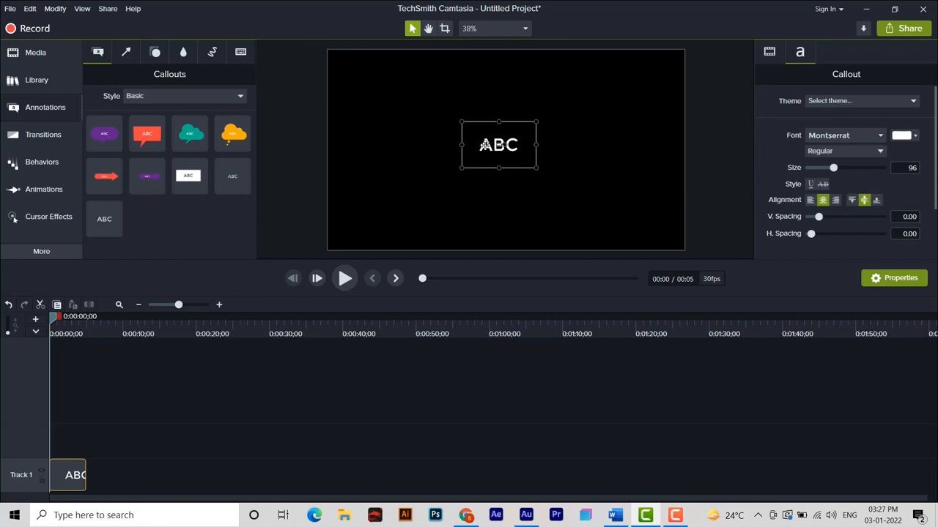
double_click(485, 144)
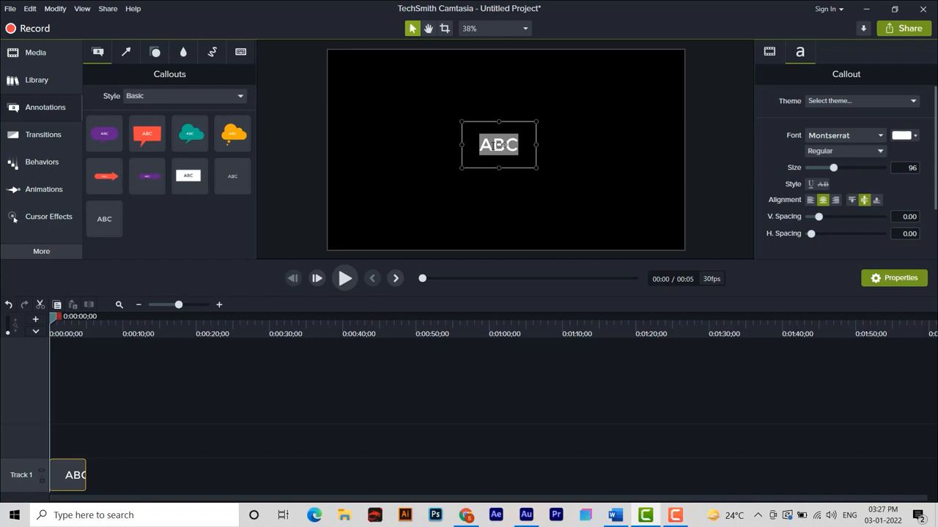
text(THIA)
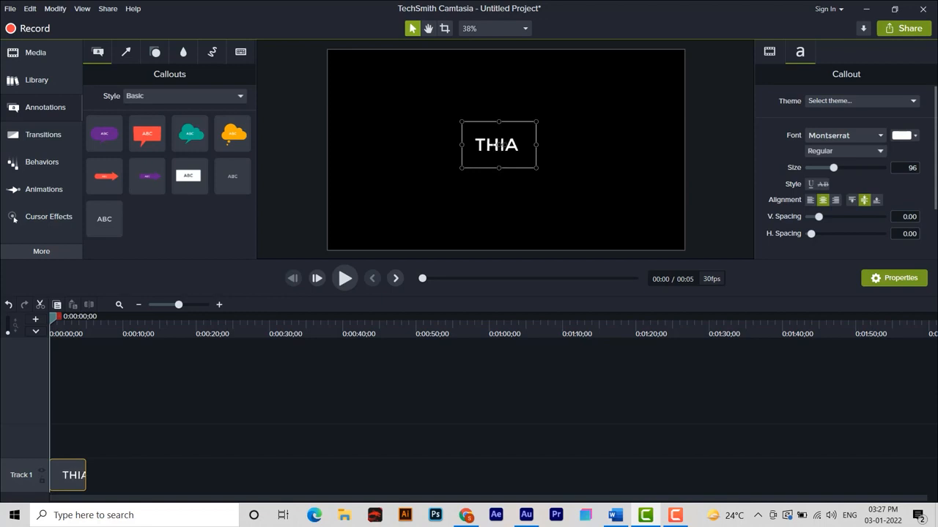
key(BackSpace)
key(BackSpace)
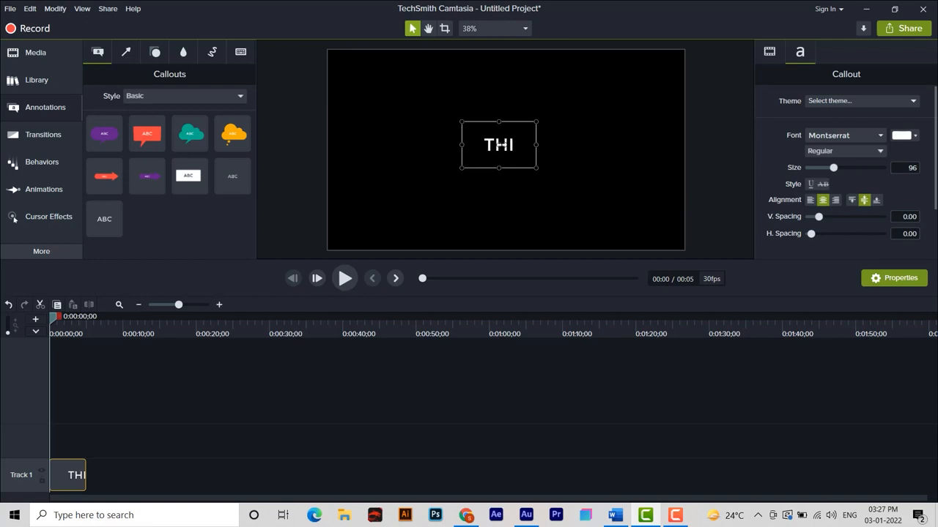
text(S IS A TE)
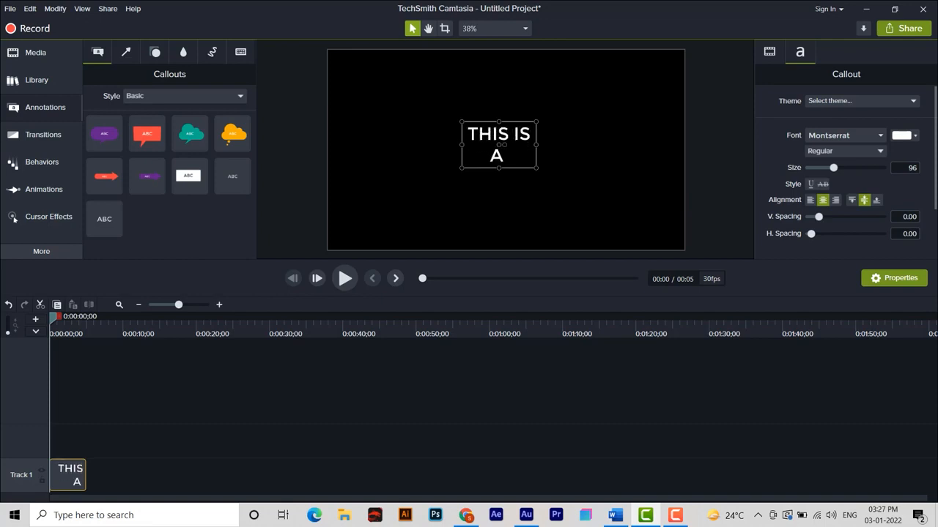
text(XT)
- Delete the text callout from the canvas
click(570, 174)
click(491, 161)
key(Delete)
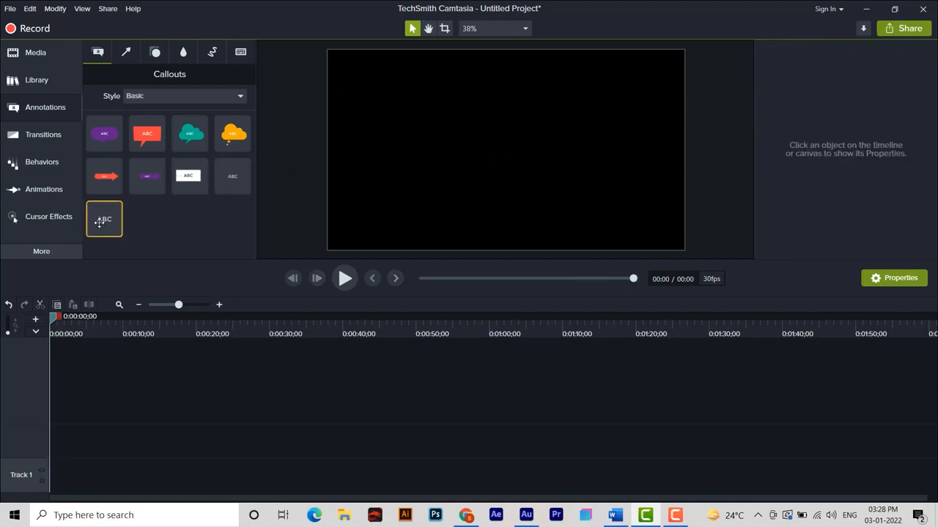
- Place a new plain text callout near the canvas centre and set its font to Fira Sans SemiBold
drag(100, 222, 515, 148)
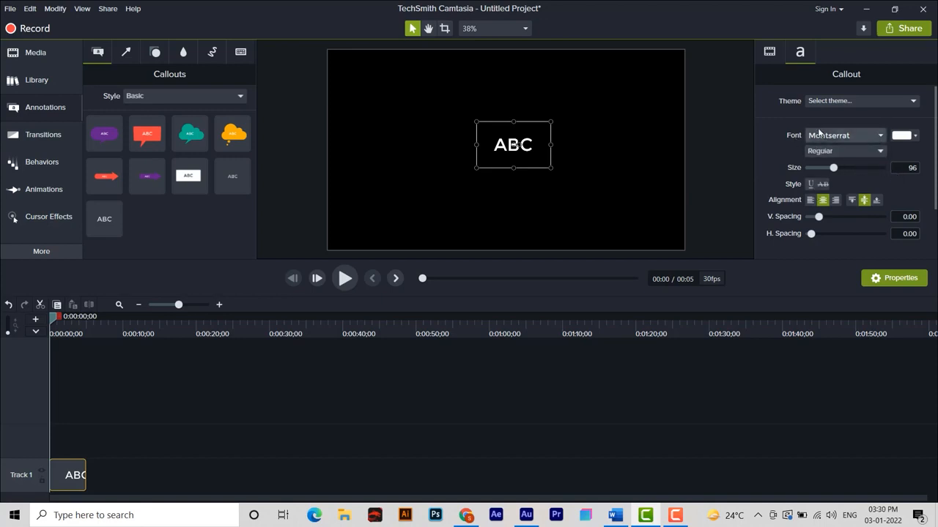
click(875, 136)
scroll(879, 247, down, 3)
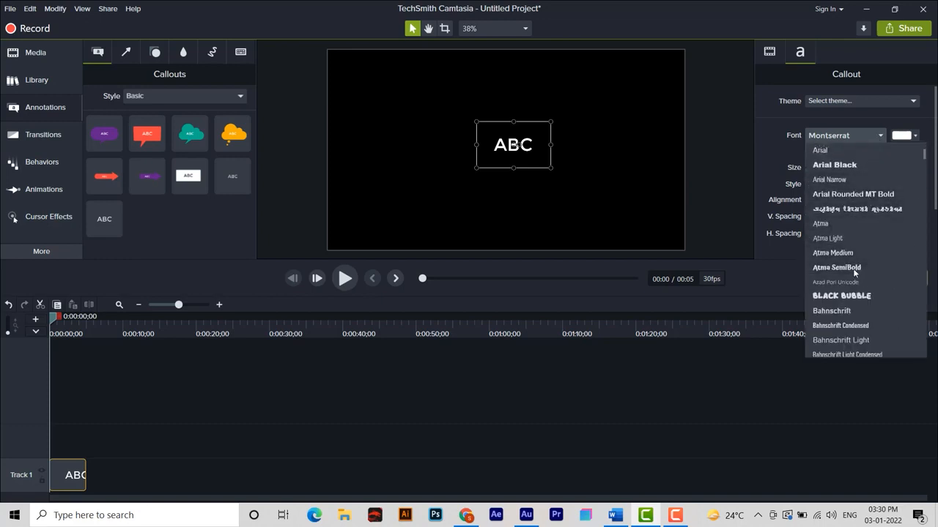
scroll(872, 268, down, 20)
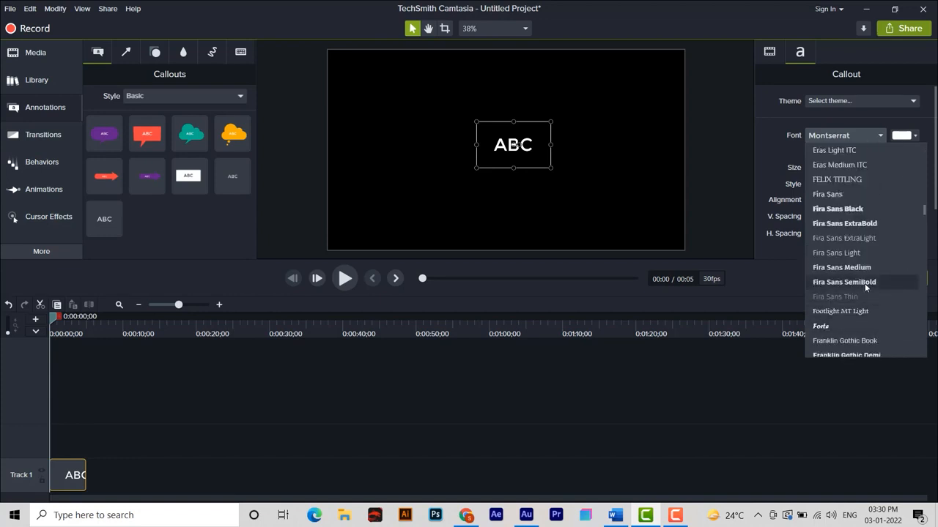
click(859, 283)
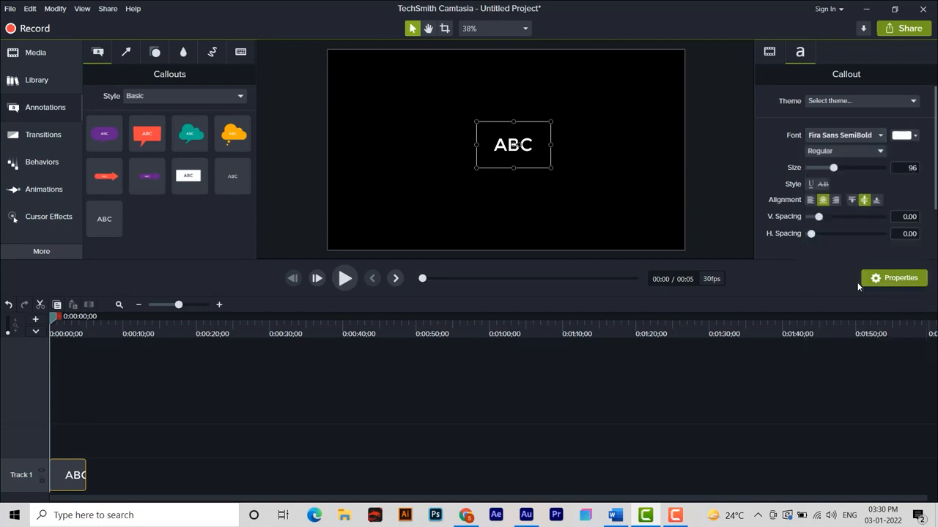
- Try red shades and the preset green as the callout's font colour
click(915, 136)
click(878, 196)
click(889, 207)
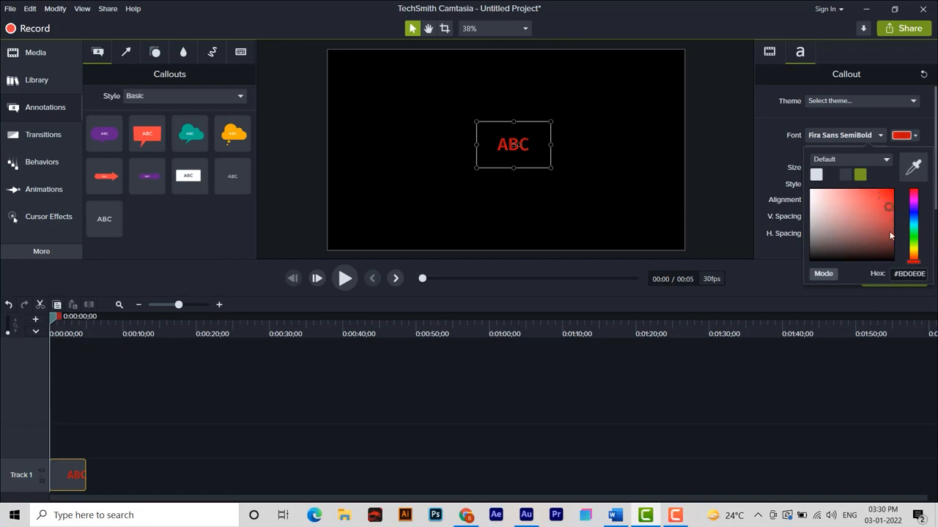
click(891, 235)
click(861, 175)
- Set the callout's font colour to the light lime #CCFF5F
click(905, 135)
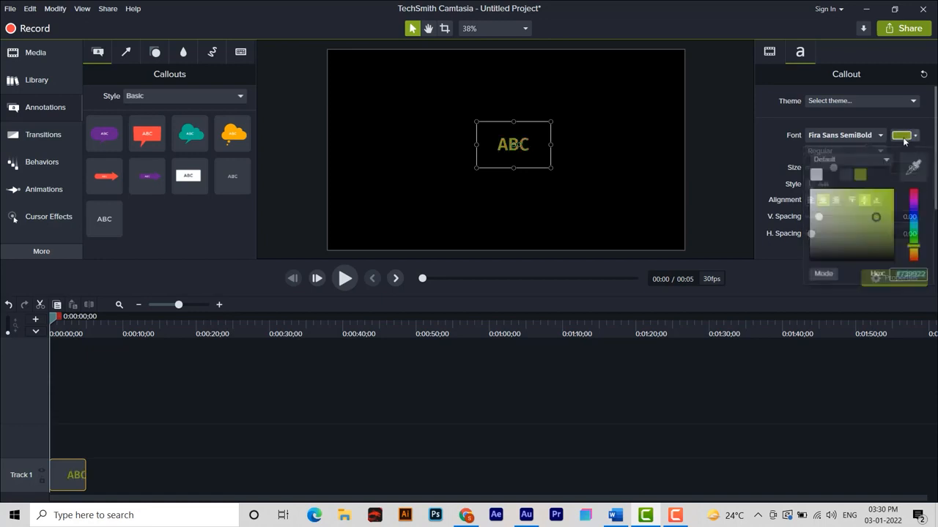
click(880, 194)
drag(880, 194, 863, 188)
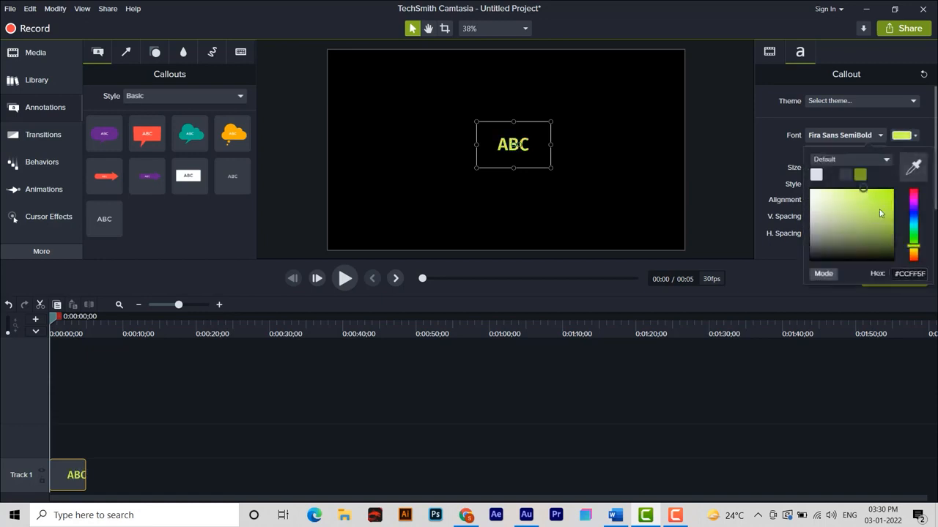
click(919, 136)
click(904, 136)
click(928, 124)
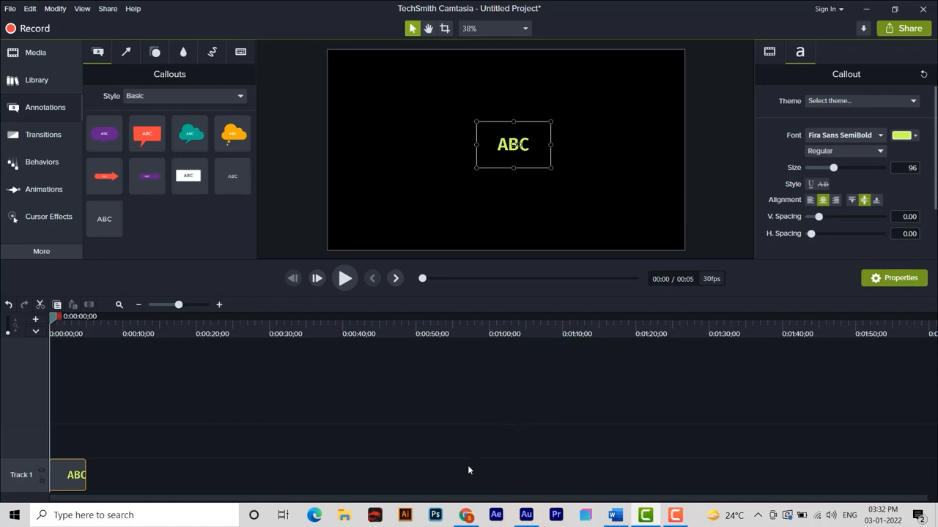
- Switch to Chrome, go to coolors.co, dismiss the welcome message and start the palette generator
click(466, 515)
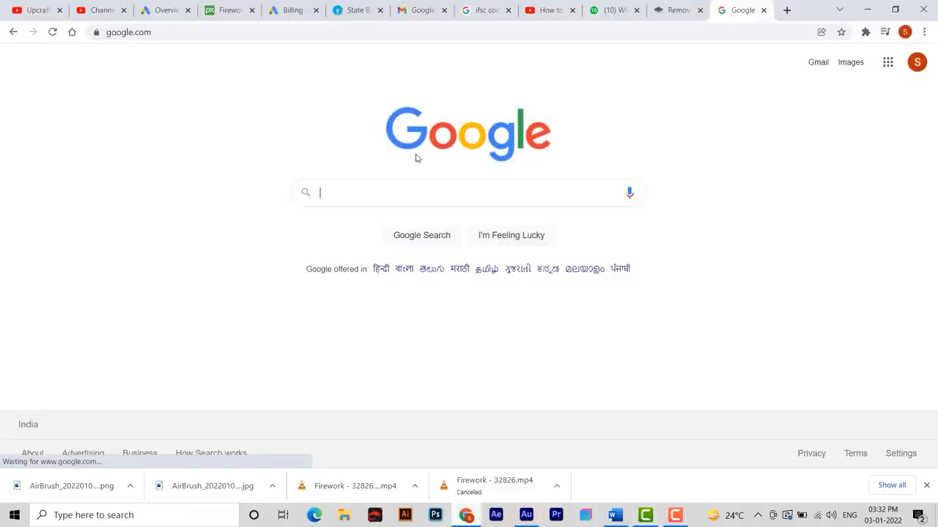
click(411, 32)
text(coolors)
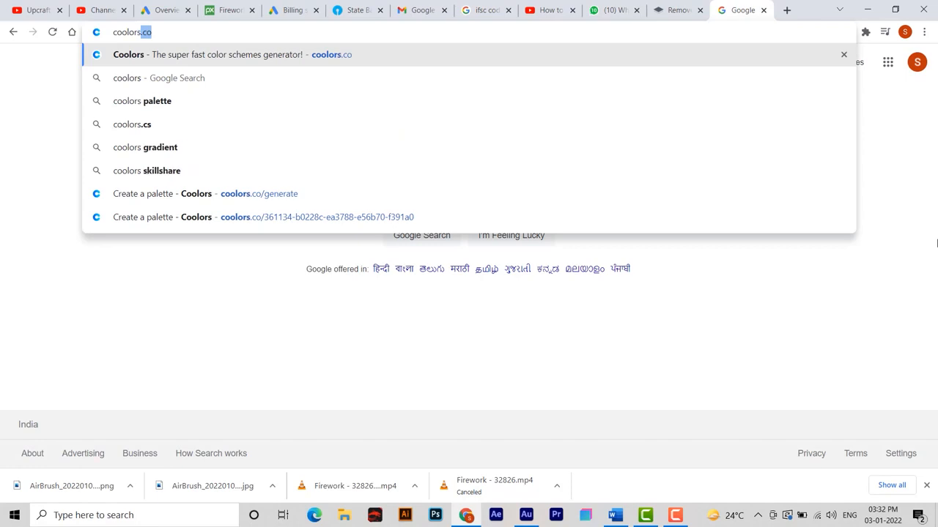
key(Return)
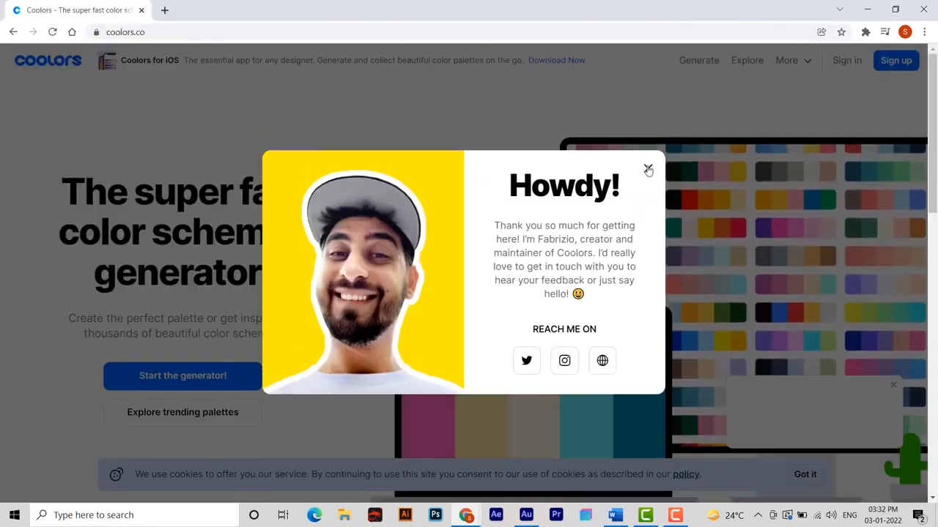
click(648, 151)
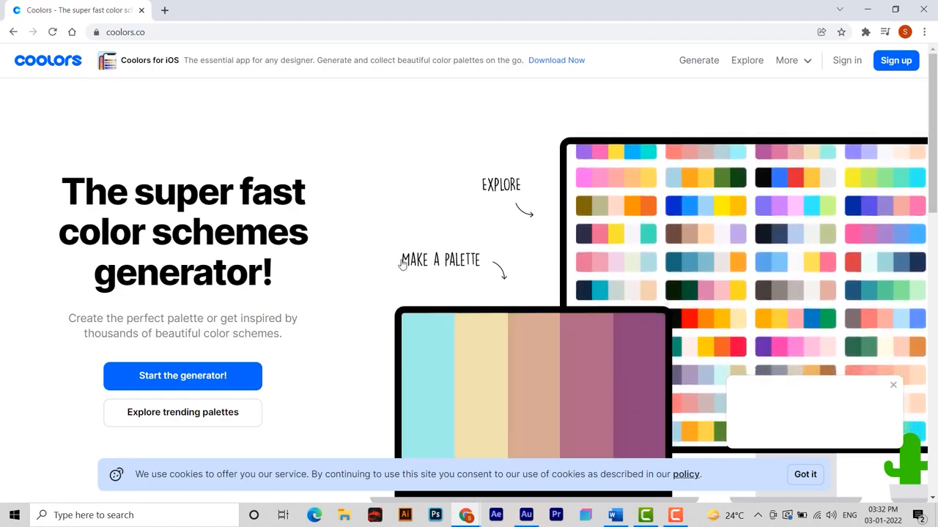
click(176, 387)
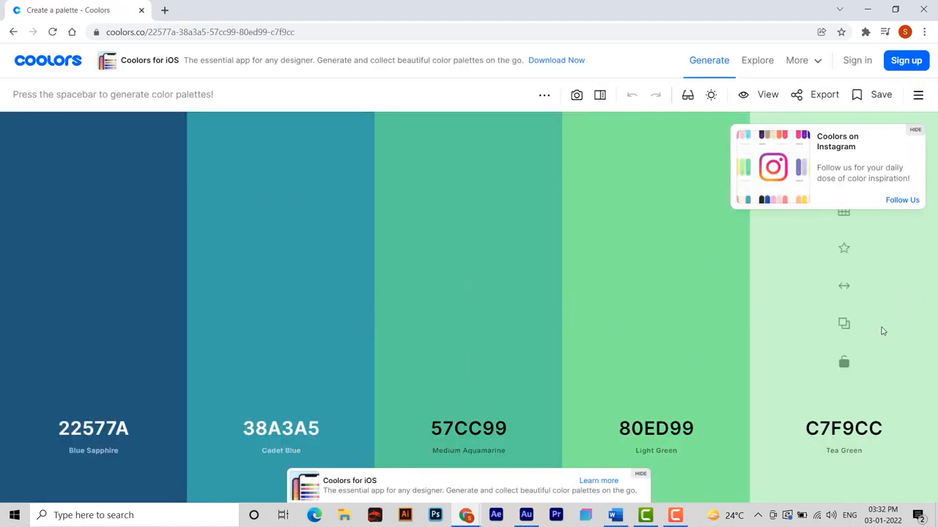
- Generate new palettes until the pale yellow F9FBB2 comes up, and copy that colour's hex code
key(space)
key(space)
key(space)
key(space)
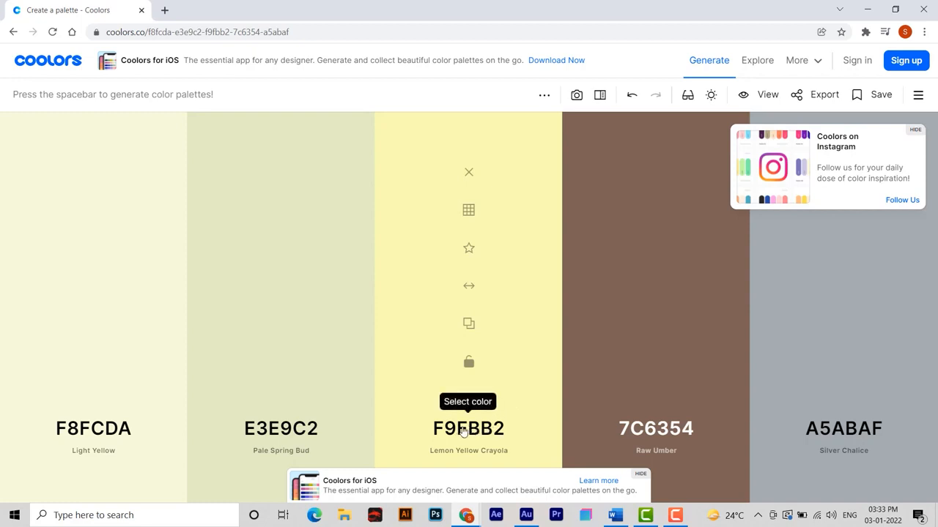
click(459, 434)
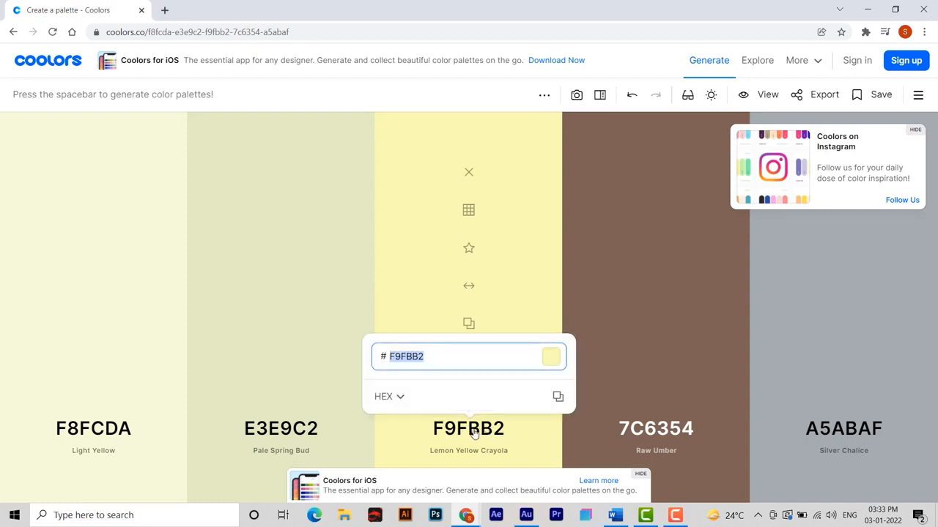
click(557, 397)
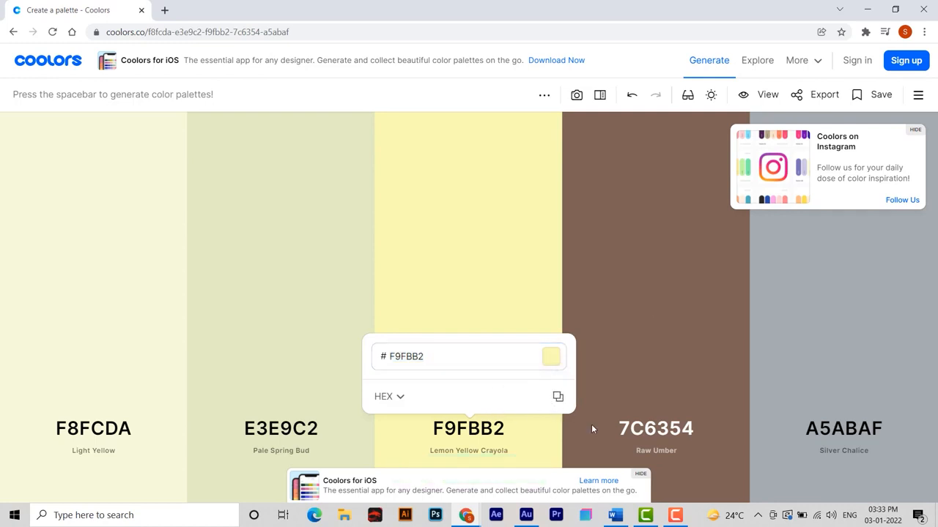
- Switch back to Camtasia and paste the copied hex code F9FBB2 as the callout's font colour
click(648, 515)
click(915, 136)
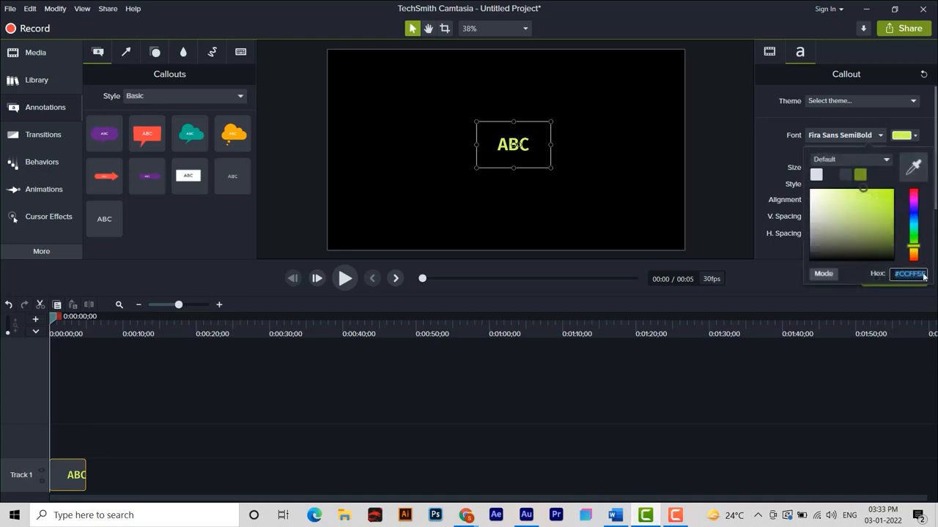
right_click(907, 277)
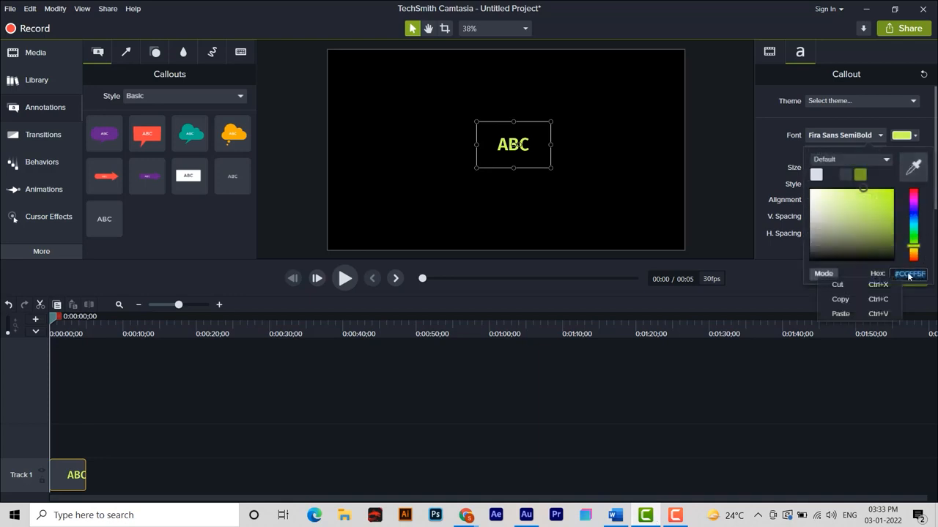
click(882, 315)
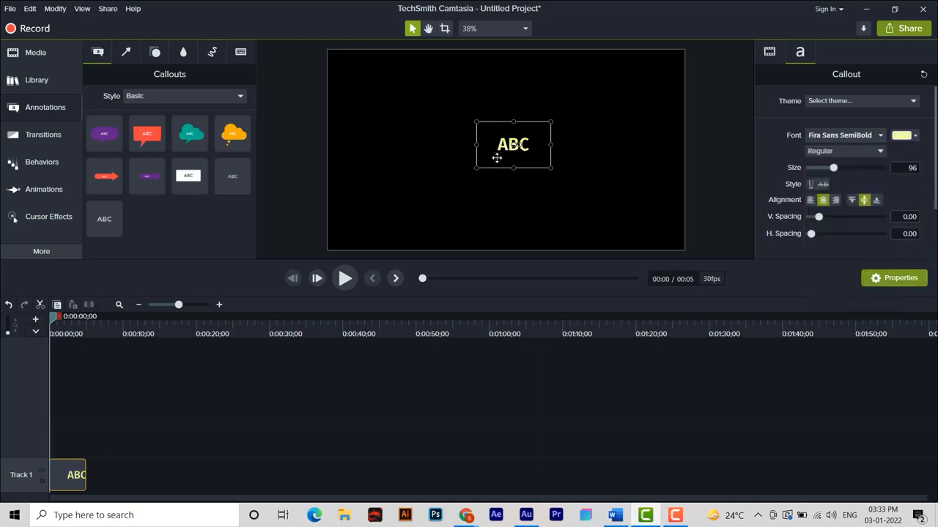
- Look at the generated Coolors palette in Chrome again and return to Camtasia
mouse_move(462, 515)
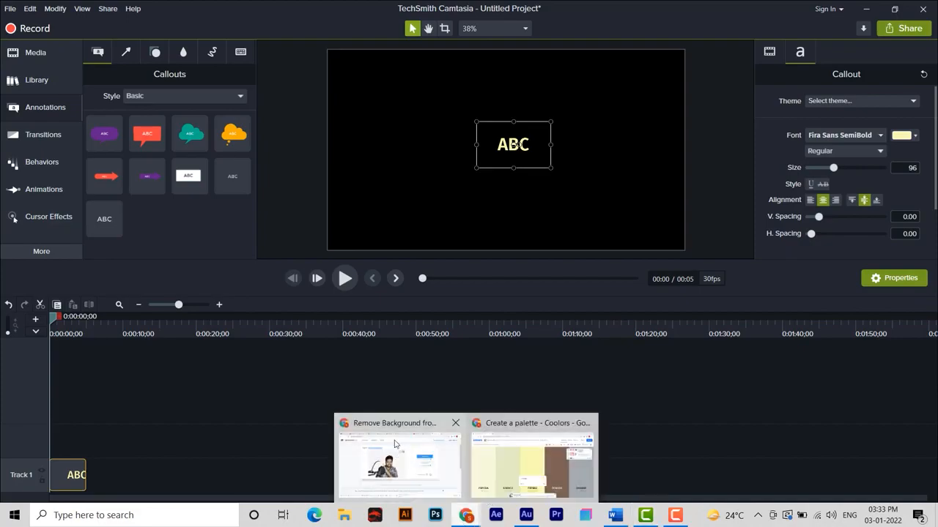
click(512, 451)
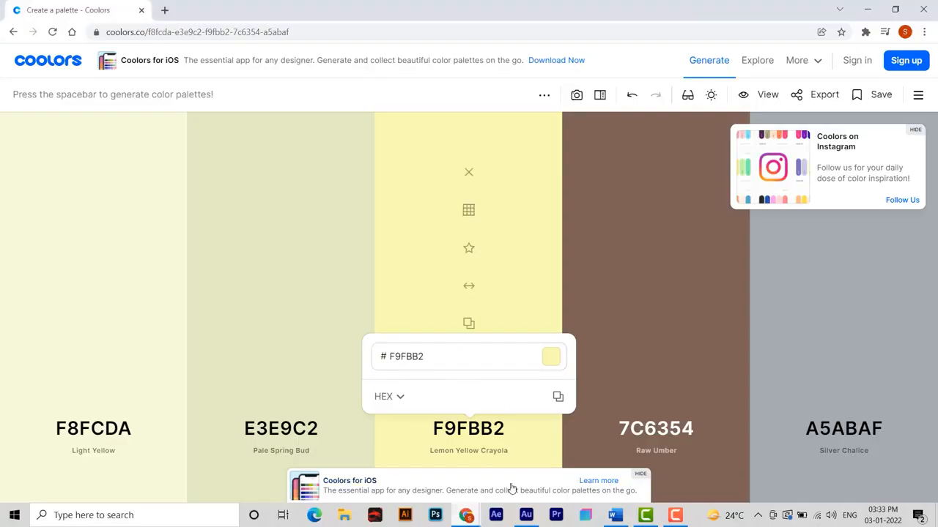
click(867, 9)
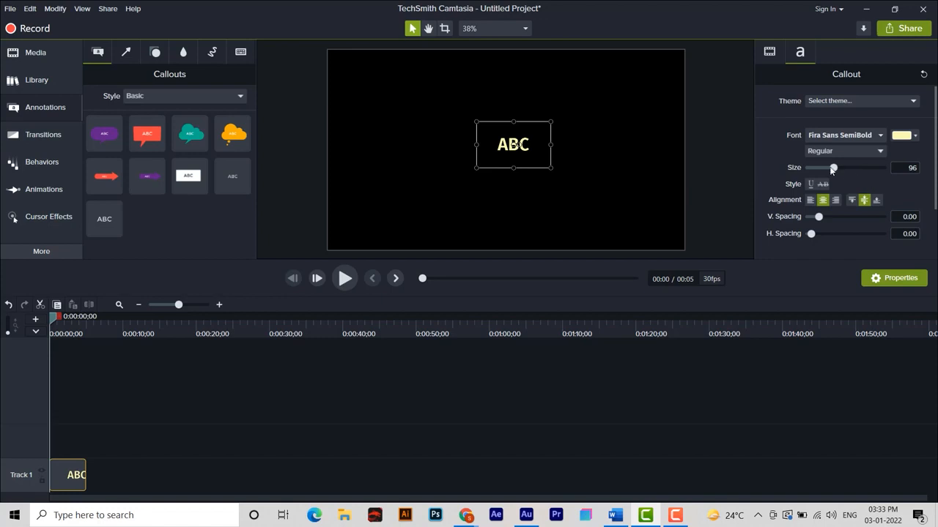
- Enlarge the callout's font size to 195 and replace its text with "THIS IS A TEXT THANK YOU", followed by a line break
drag(833, 170, 866, 181)
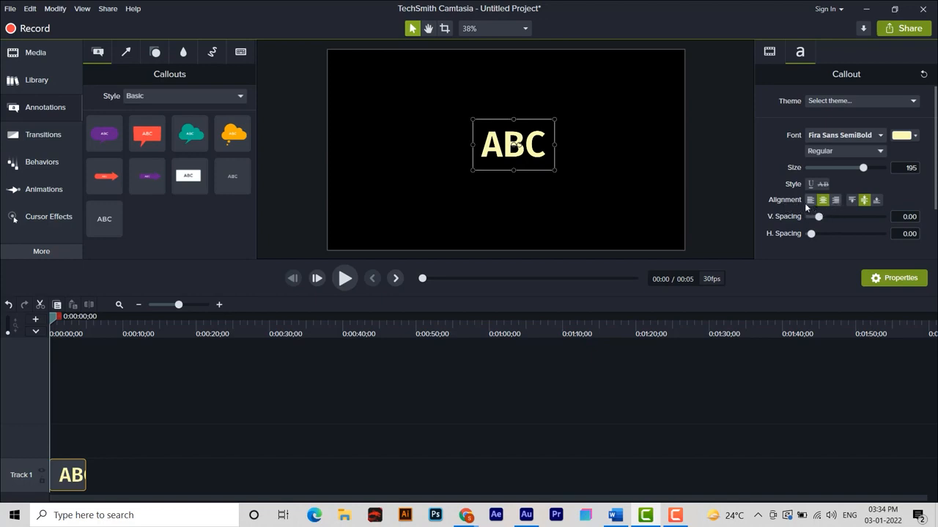
double_click(489, 147)
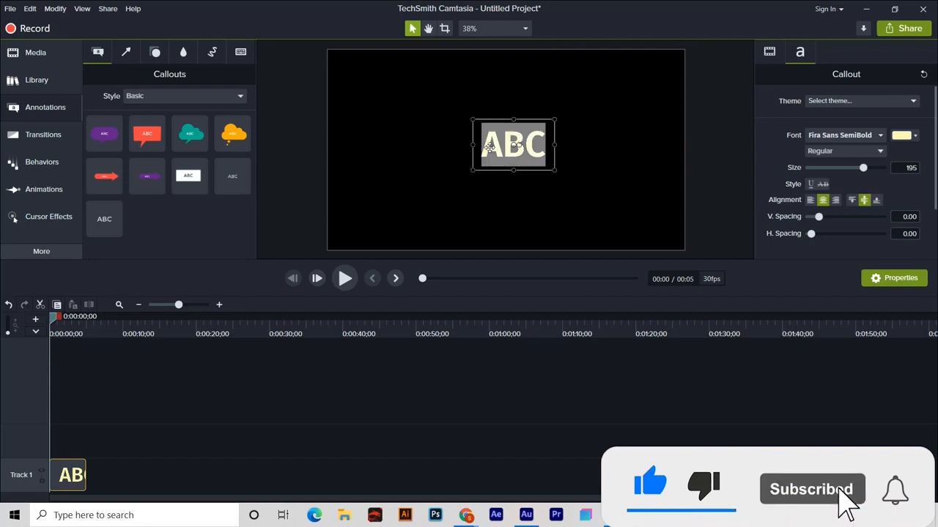
text(TH)
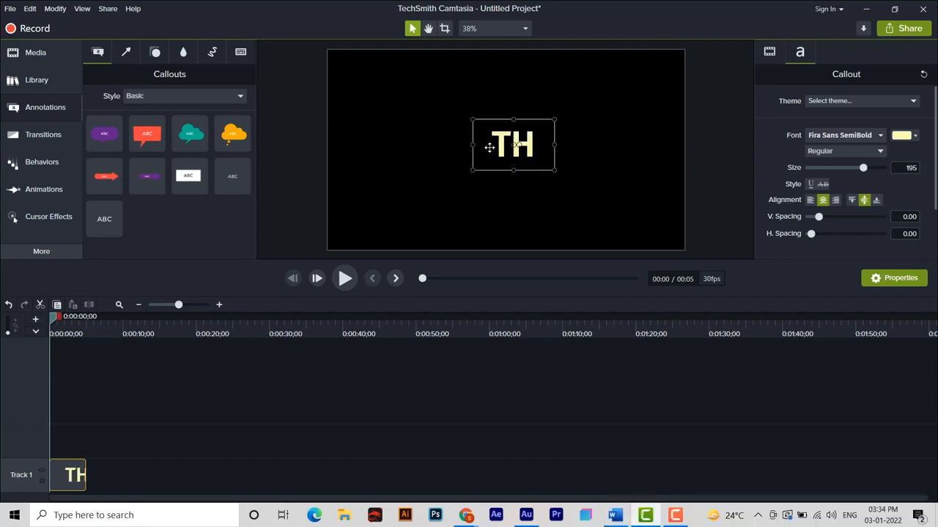
text(IS IS A)
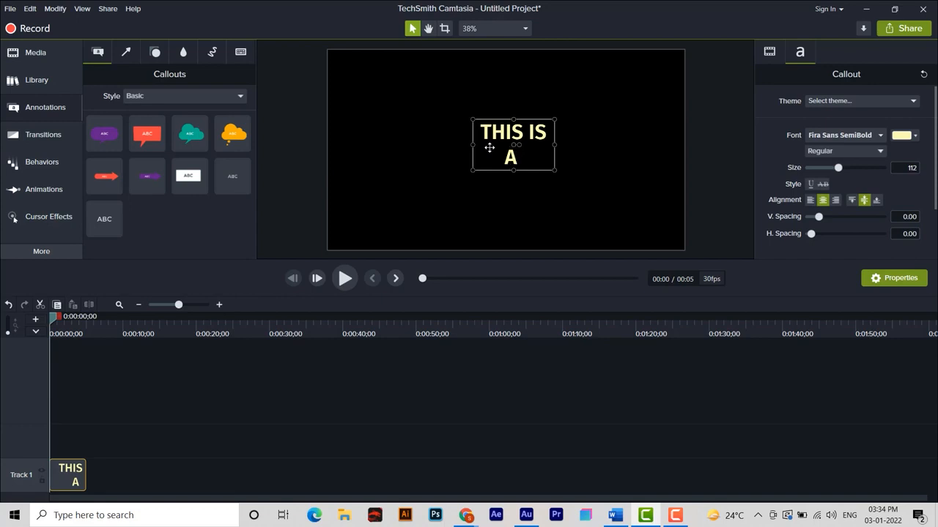
text( TEXT THANK YOU)
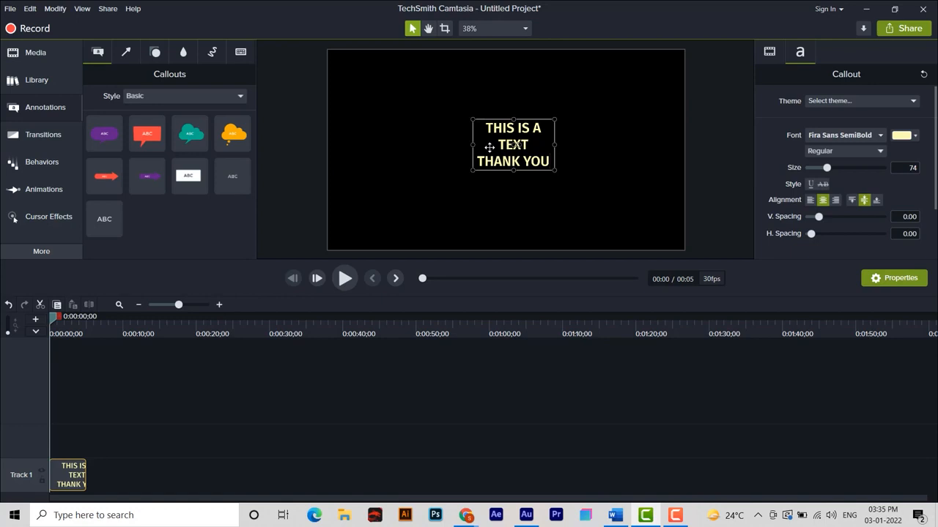
key(Return)
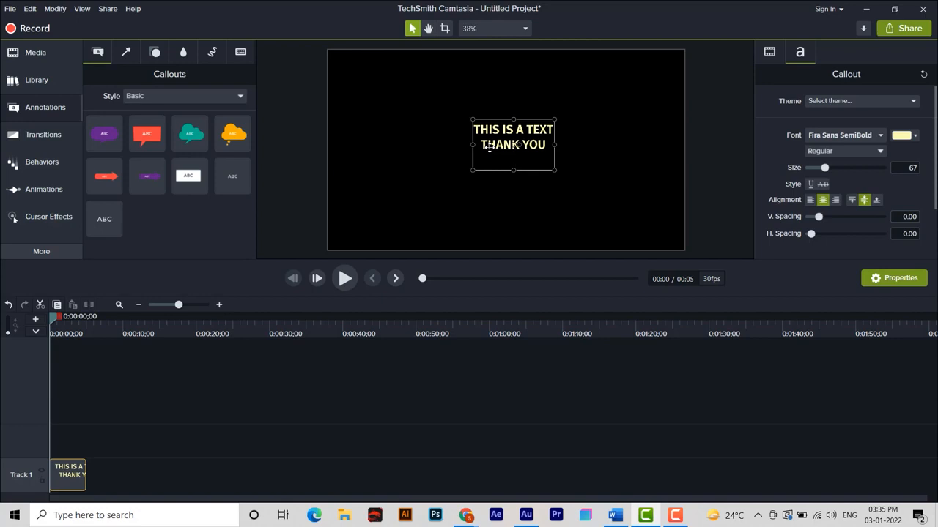
- Add "UPCRAFTZ" as a third line of the callout text
key(shift+Return)
text(PCRAFTZ)
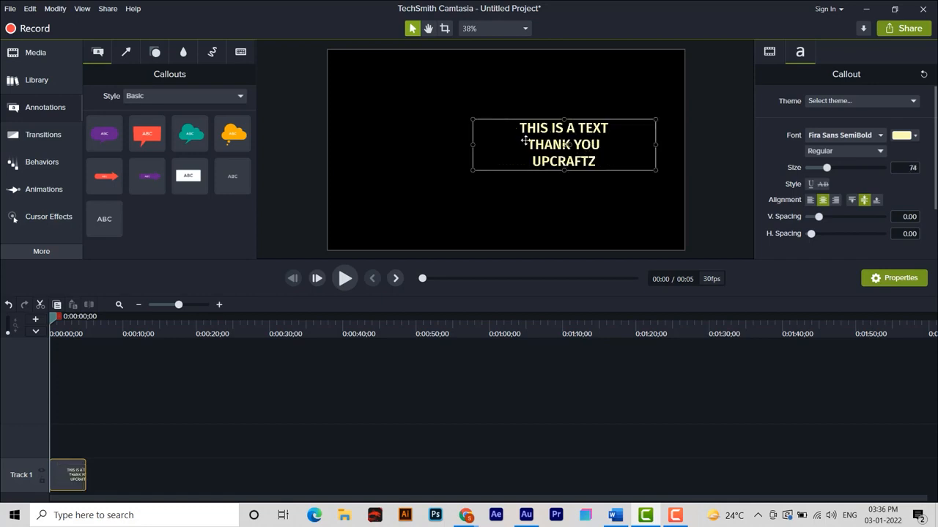
double_click(598, 130)
click(599, 129)
key(shift+Right)
key(shift+Right)
key(shift+Right)
key(shift+Right)
key(shift+Right)
key(shift+Right)
key(shift+Right)
key(shift+Right)
key(shift+Right)
key(shift+Right)
key(shift+Right)
key(shift+Right)
key(shift+Right)
key(shift+Right)
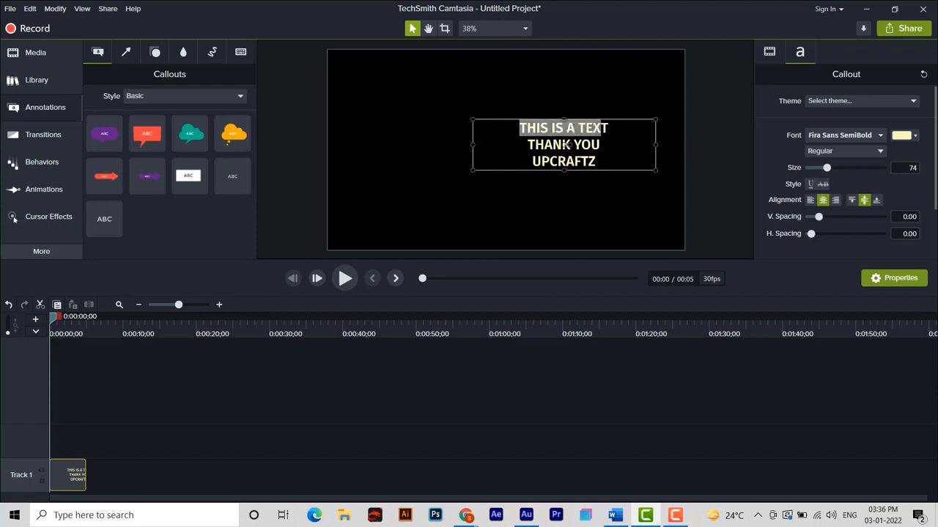
key(shift+Left)
key(shift+Left)
key(shift+Right)
key(shift+Right)
key(Right)
click(620, 220)
- Set the line "THIS IS A TEXT" to font size 84 and colour it with the default near-white swatch
double_click(572, 127)
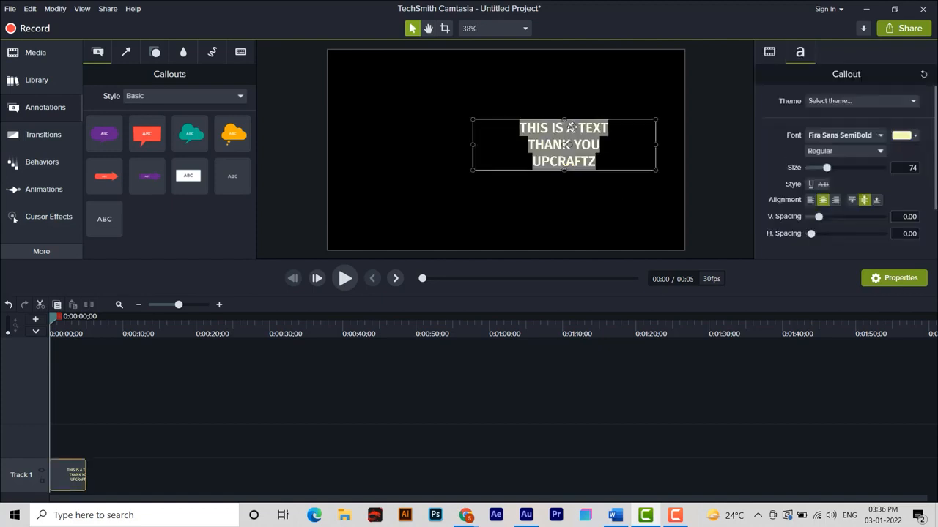
click(577, 128)
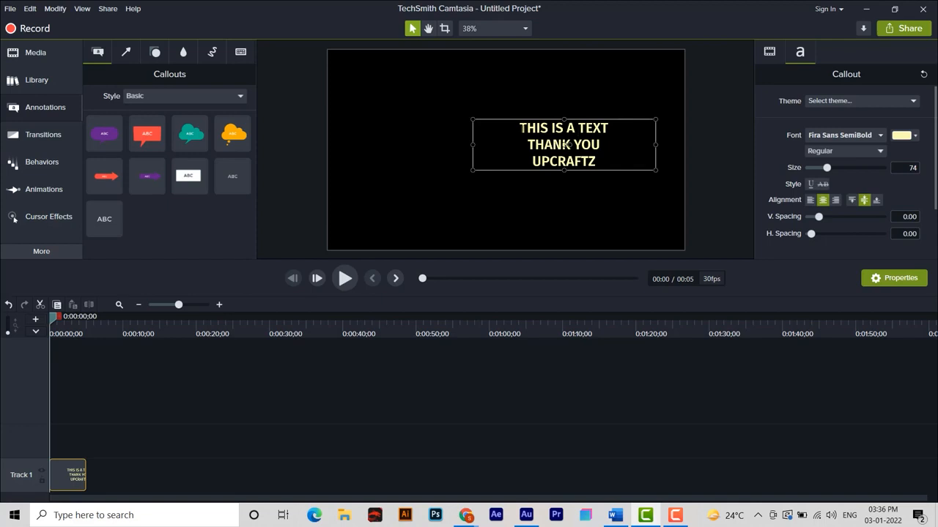
key(ctrl+shift+Right)
key(ctrl+shift+Right)
key(ctrl+shift+Right)
key(ctrl+shift+Right)
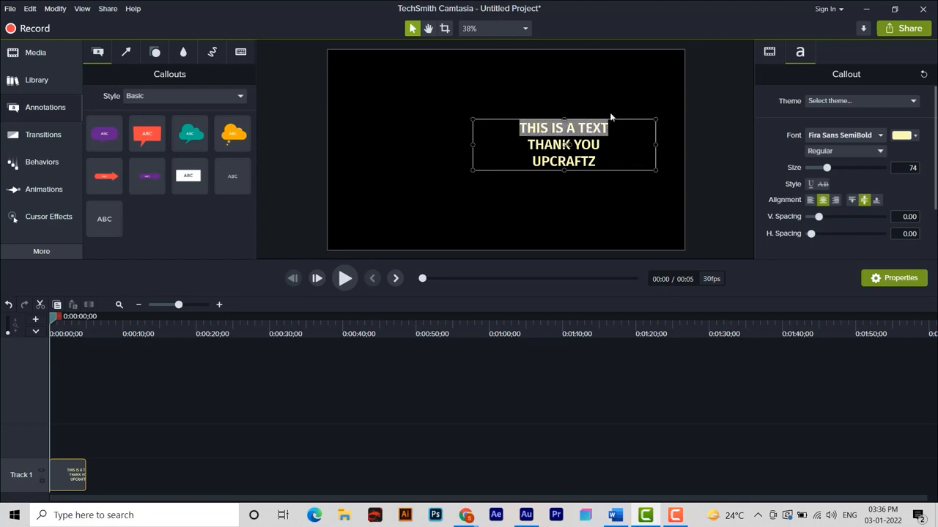
mouse_move(828, 168)
mouse_down()
mouse_move(842, 171)
mouse_move(832, 171)
mouse_up()
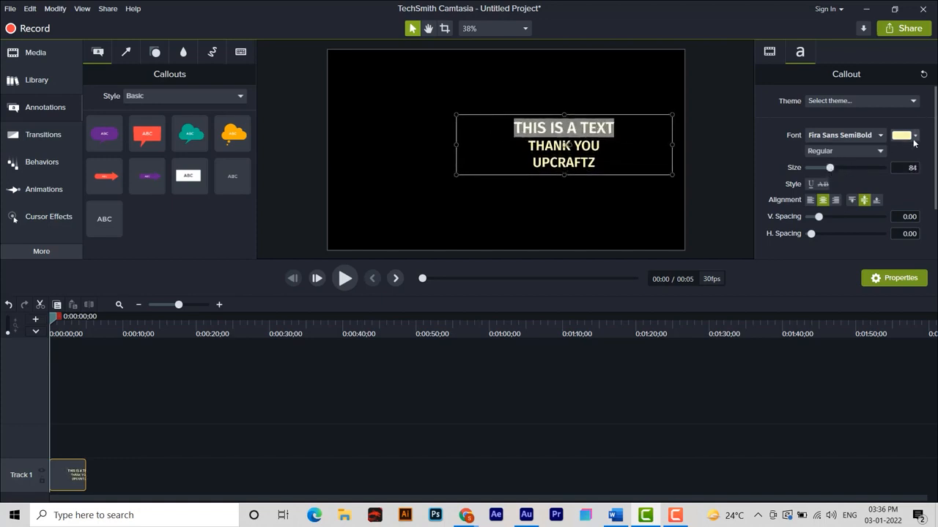
click(914, 136)
click(816, 175)
- Set the line "THANK YOU" to font size 115 and give it a darker, more saturated yellow
click(590, 146)
key(shift+Left)
key(shift+Left)
key(shift+Left)
key(shift+Left)
key(shift+Left)
key(shift+Left)
key(shift+Left)
key(shift+Left)
key(shift+Left)
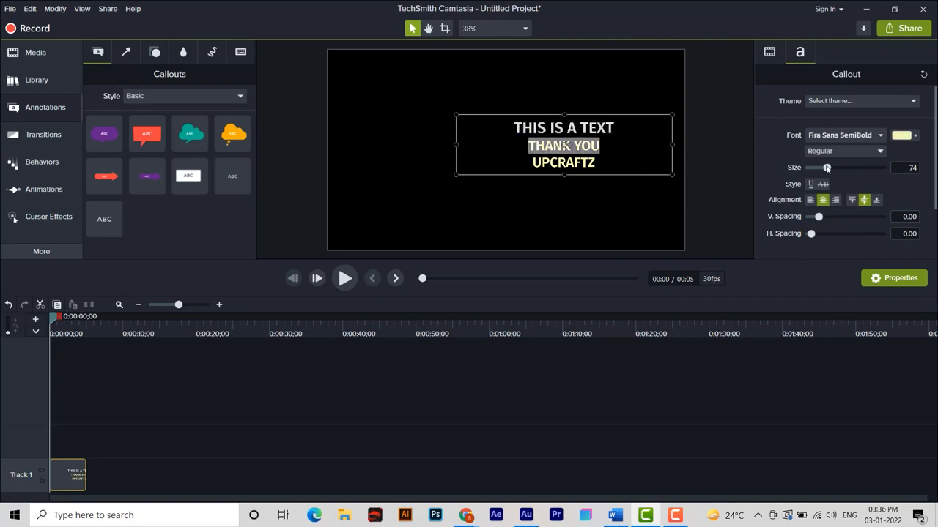
drag(827, 168, 840, 170)
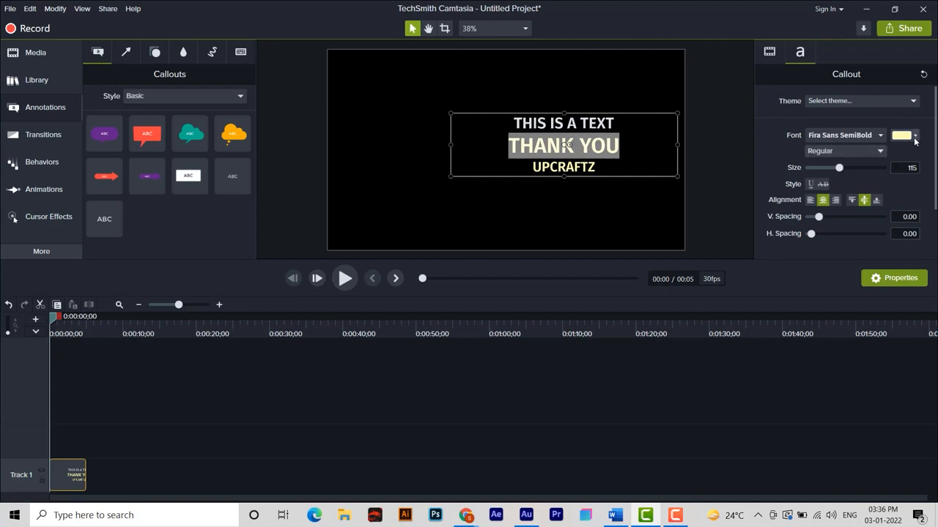
click(914, 137)
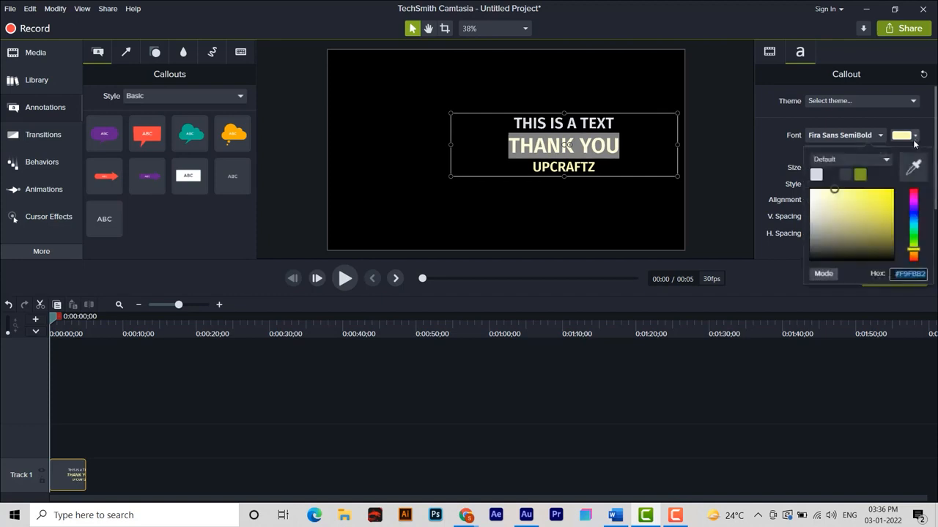
click(883, 202)
- Enlarge the line "UPCRAFTZ" to font size 118
click(566, 145)
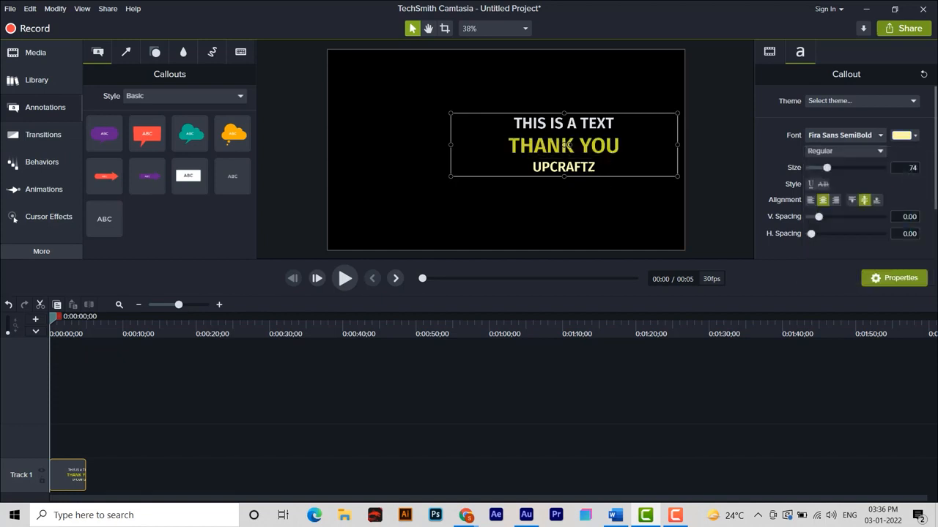
key(shift+Left)
key(shift+Left)
key(shift+Left)
key(shift+Left)
key(shift+Left)
key(shift+Left)
key(shift+Left)
key(shift+Left)
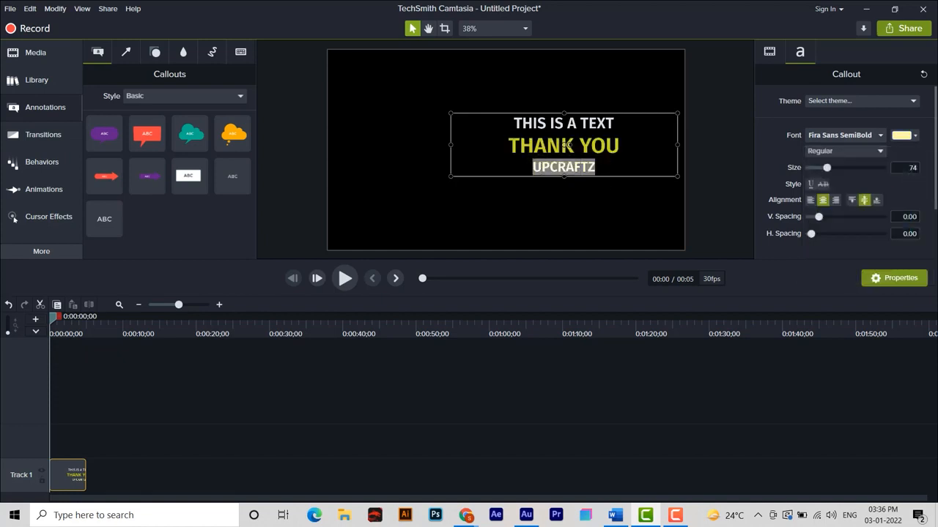
drag(827, 173, 839, 173)
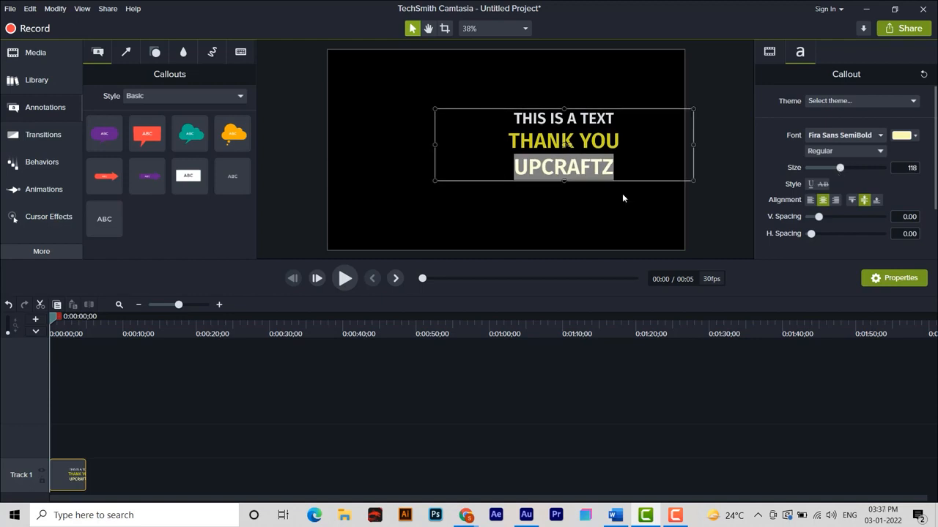
- Try left and right alignment on all three callout lines and return them to centre alignment
drag(613, 168, 515, 120)
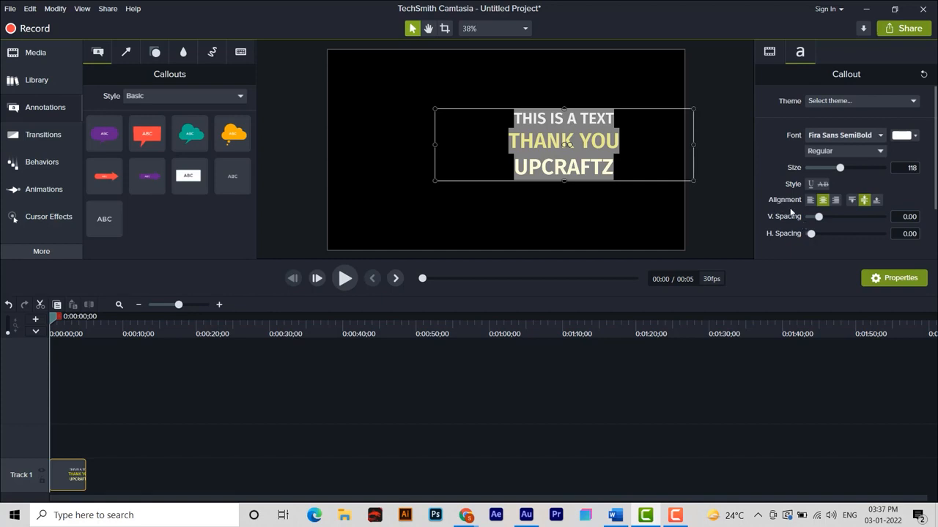
click(810, 200)
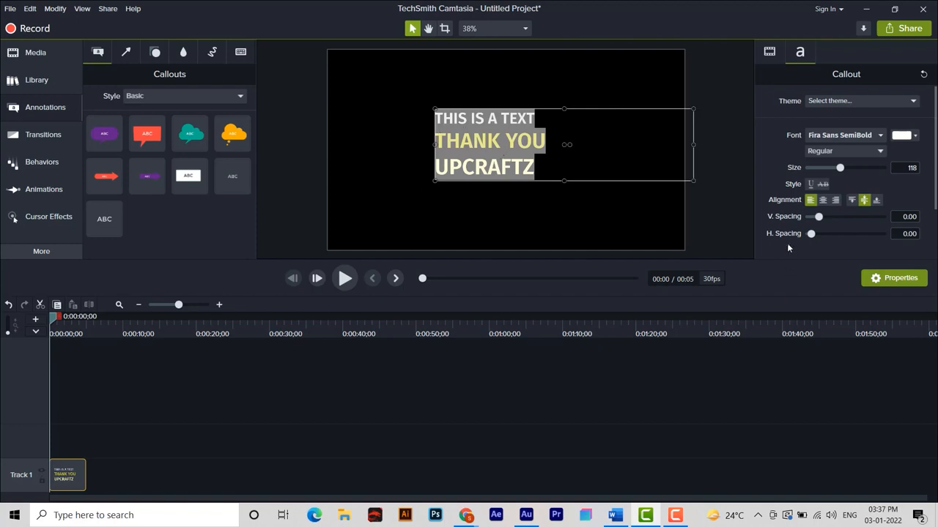
click(823, 200)
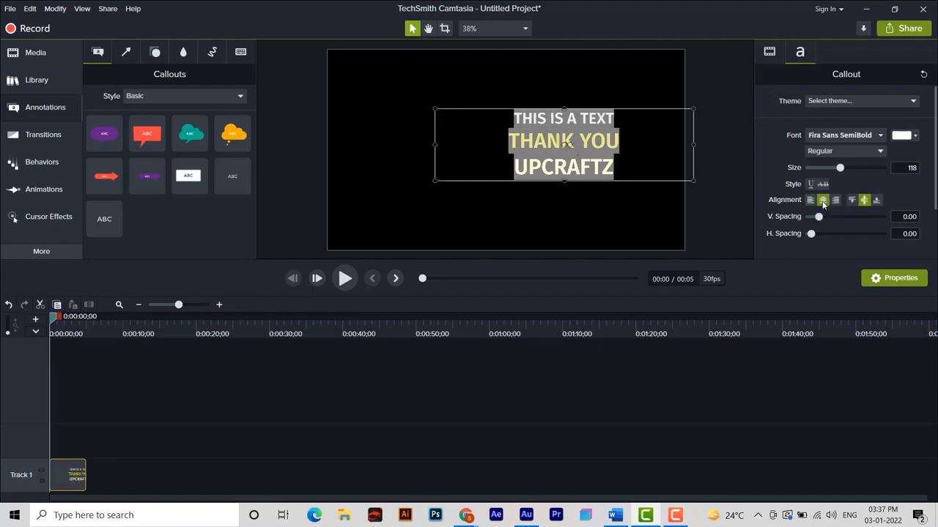
click(836, 200)
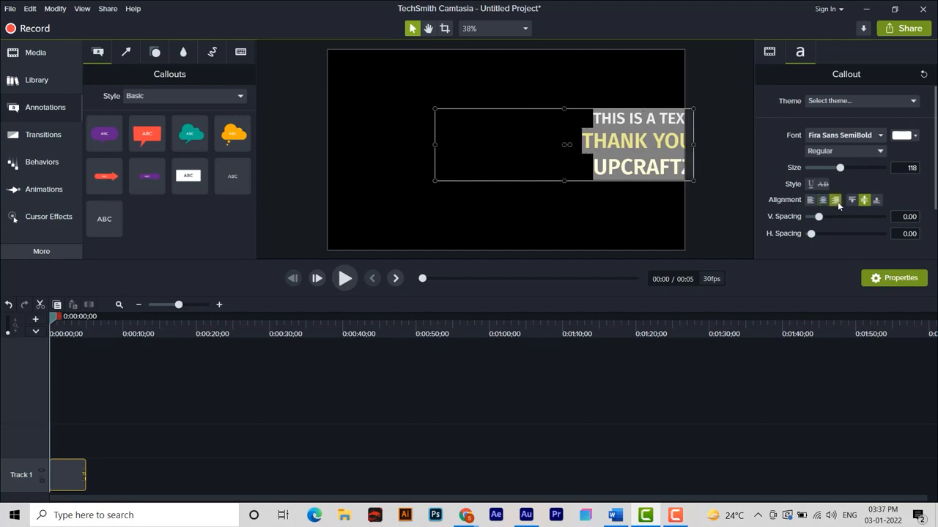
click(823, 200)
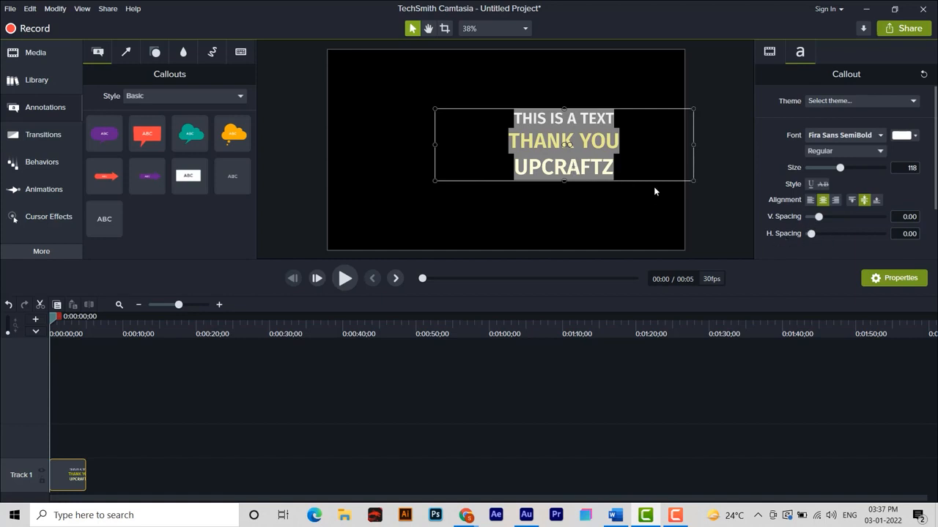
- Extend the callout box downward to give the three lines room and set the text's vertical spacing to 0.26
click(568, 143)
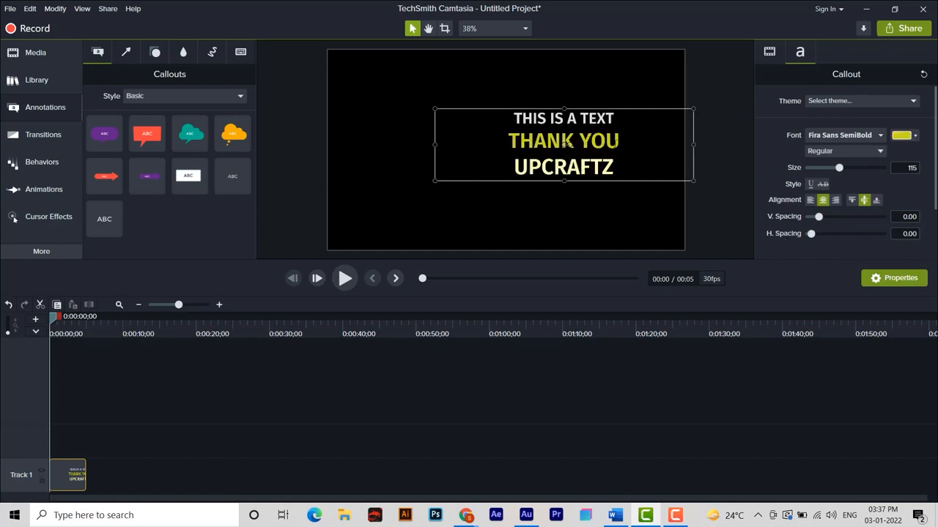
drag(619, 142, 513, 117)
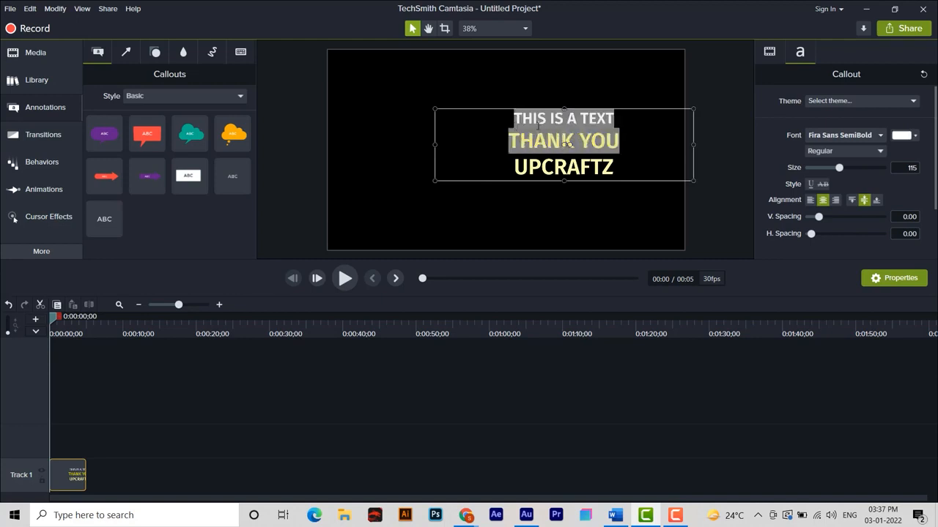
click(586, 142)
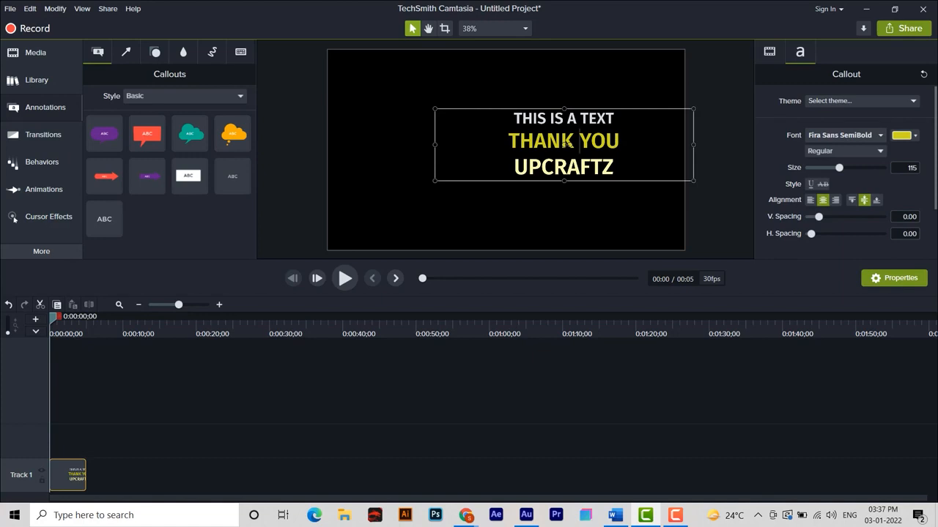
key(shift+Left)
key(shift+Left)
key(shift+Left)
key(shift+Left)
key(shift+Left)
key(shift+Up)
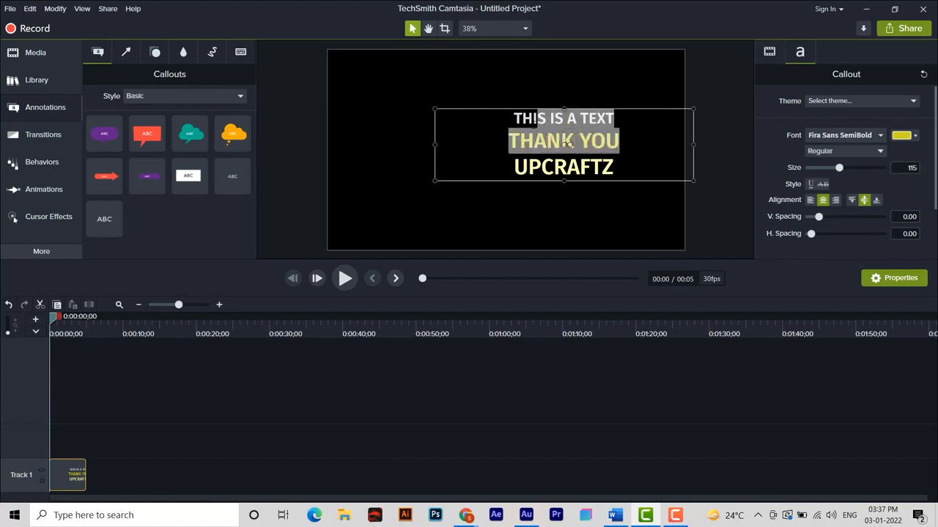
key(shift+Left)
key(shift+Left)
key(shift+Left)
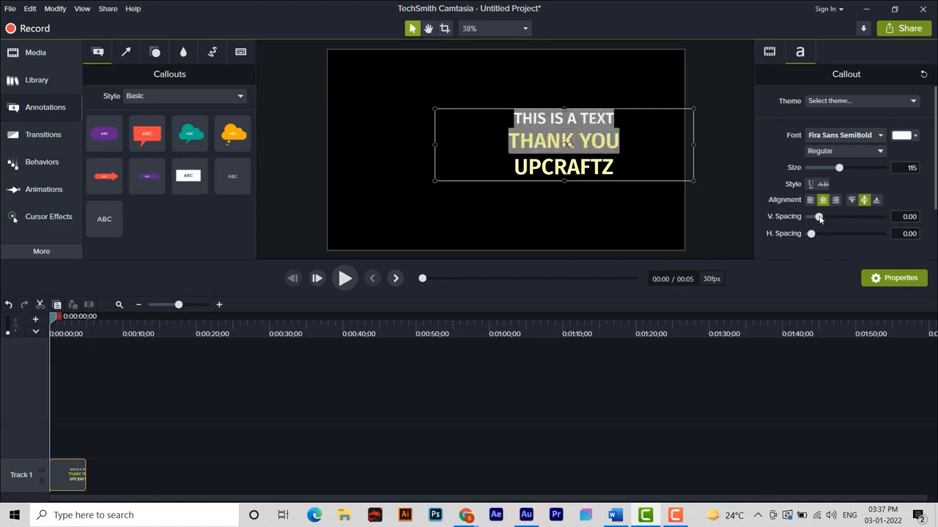
drag(819, 218, 827, 219)
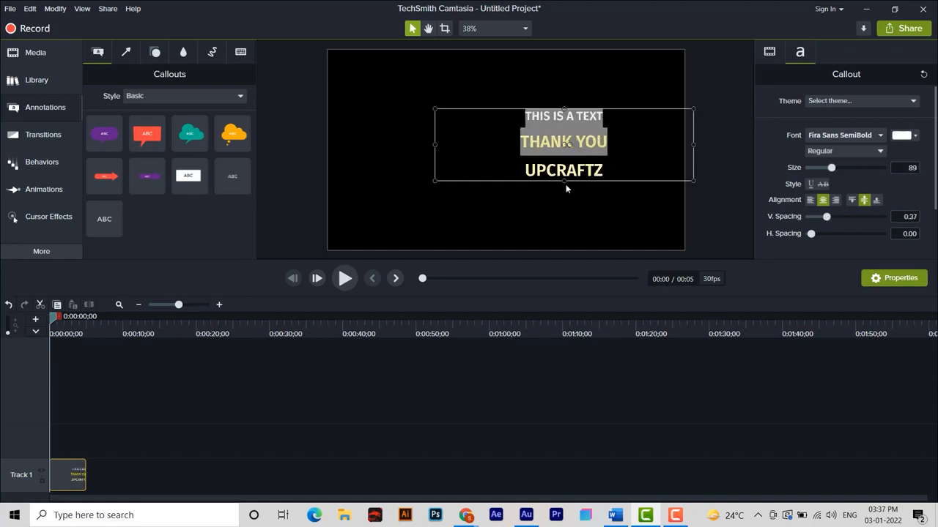
drag(564, 181, 568, 220)
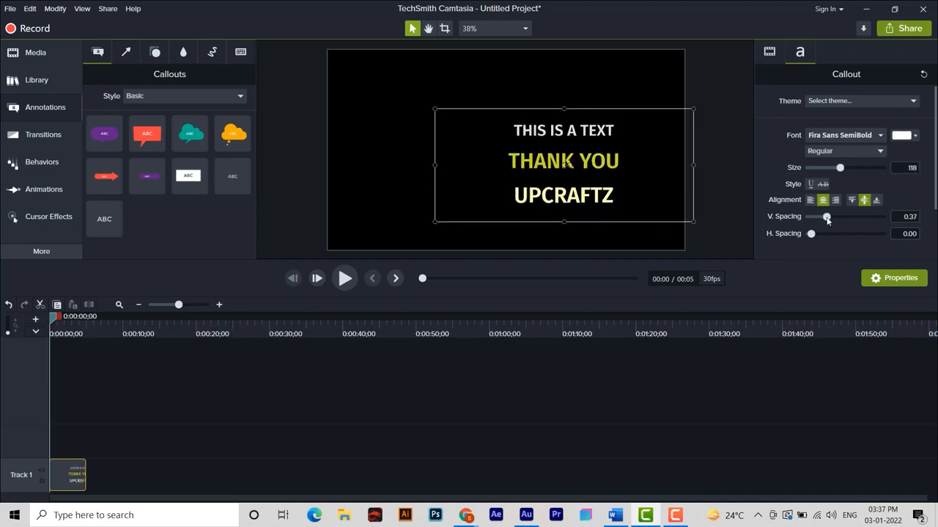
mouse_move(828, 218)
mouse_down()
mouse_move(836, 218)
mouse_move(823, 218)
mouse_up()
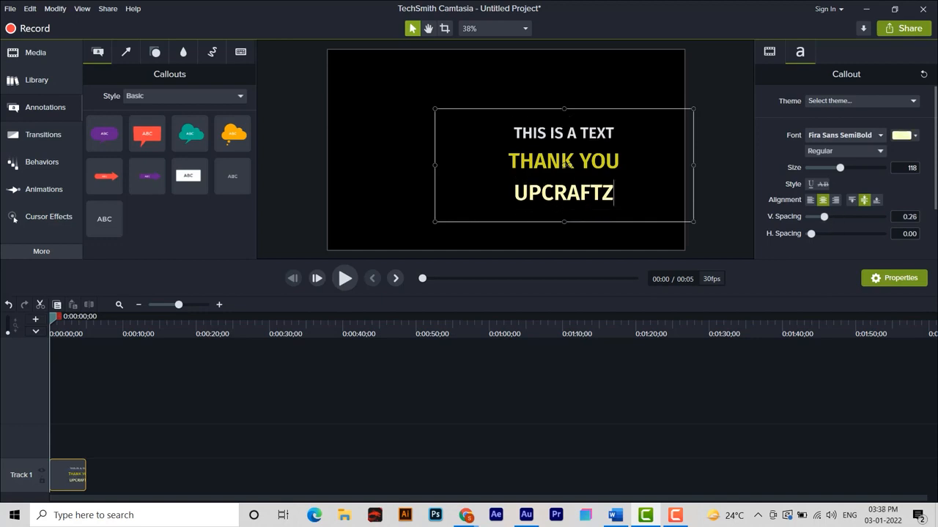
- Set the horizontal spacing of all three callout lines to 0.06 and the vertical spacing to -0.03
key(shift+Left)
key(shift+Left)
key(shift+Left)
key(shift+Left)
key(shift+Left)
key(shift+Left)
key(shift+Left)
key(shift+Left)
key(shift+Left)
key(shift+Left)
key(shift+Left)
key(shift+Left)
key(shift+Left)
key(shift+Left)
key(shift+Left)
key(shift+Left)
key(shift+Left)
key(shift+Left)
key(shift+Left)
key(shift+Left)
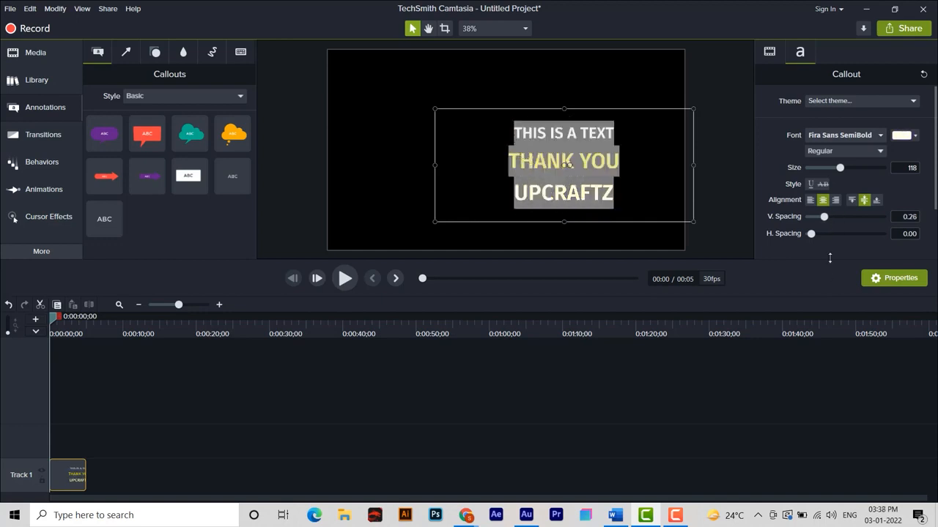
drag(813, 237, 820, 239)
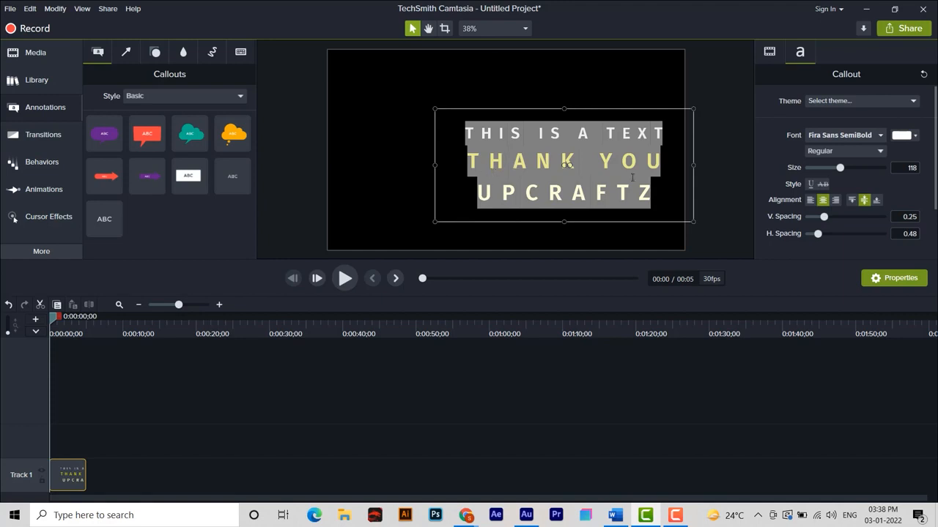
mouse_move(821, 233)
mouse_down()
mouse_move(814, 237)
mouse_move(828, 220)
mouse_up()
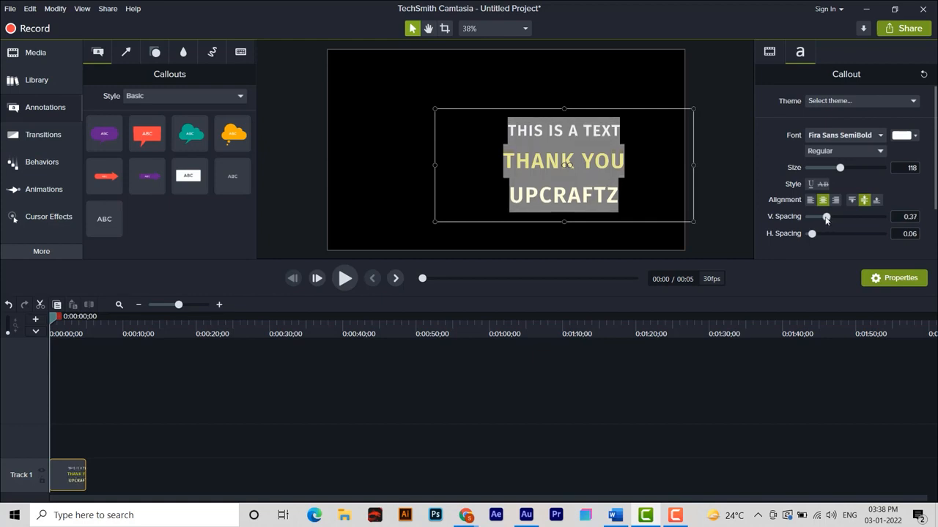
drag(826, 218, 816, 221)
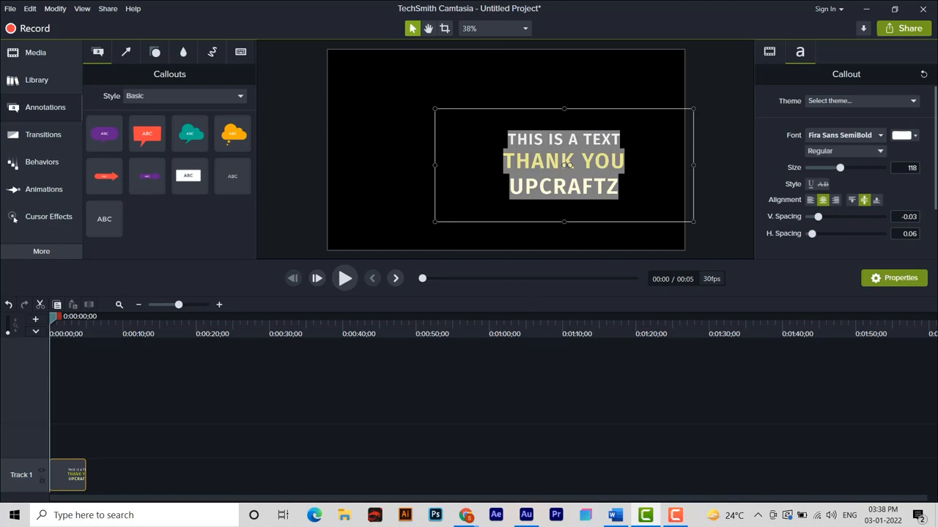
click(393, 186)
click(570, 167)
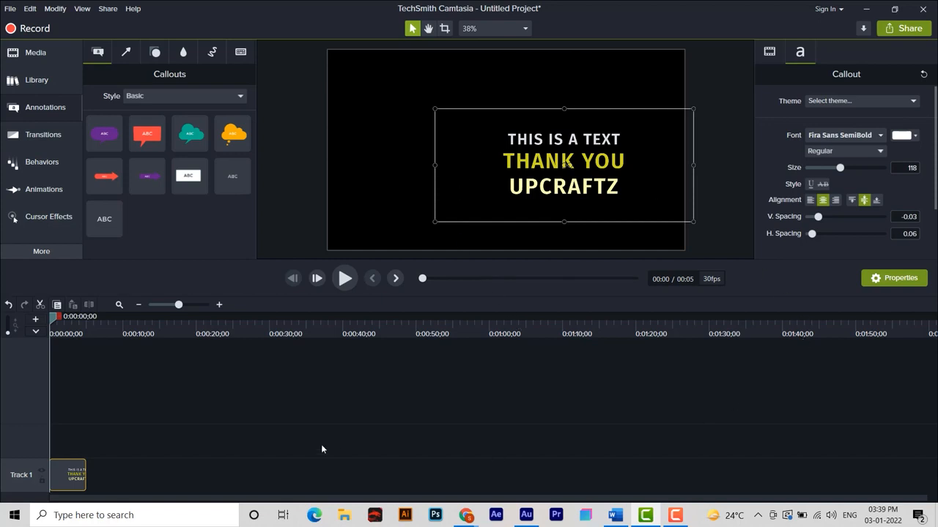
- Place the Firework video from the media bin at the start of Track 2, above the callout
click(34, 53)
drag(110, 94, 36, 445)
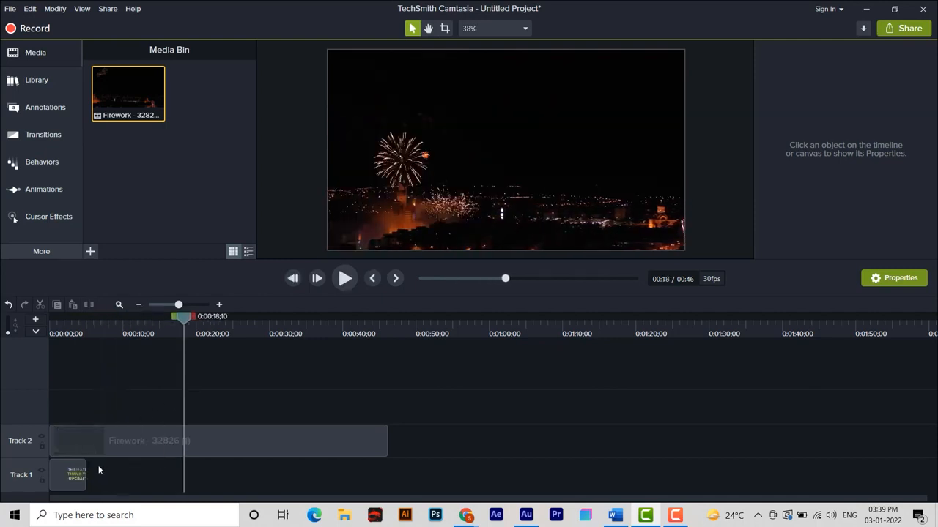
- Play the timeline from the start and toggle Track 2's visibility to check how the firework clip covers the callout
click(73, 485)
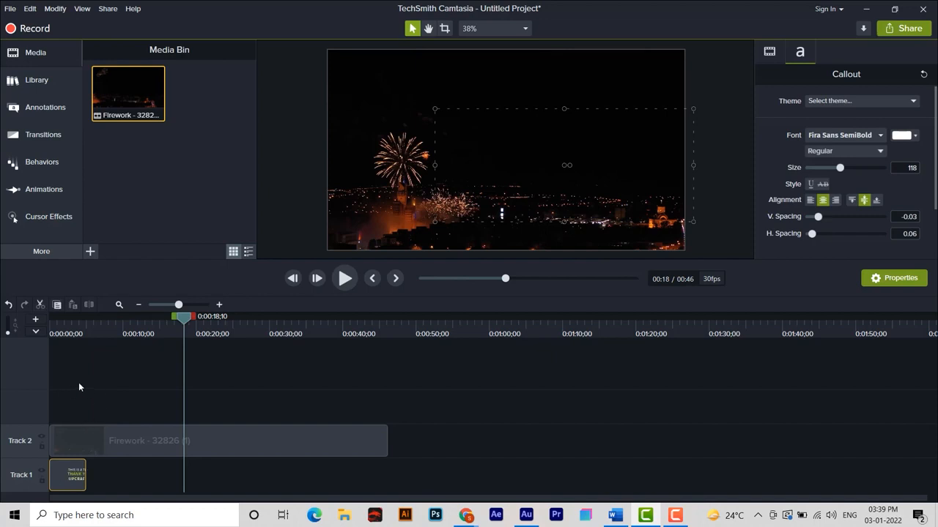
drag(84, 327, 49, 335)
key(space)
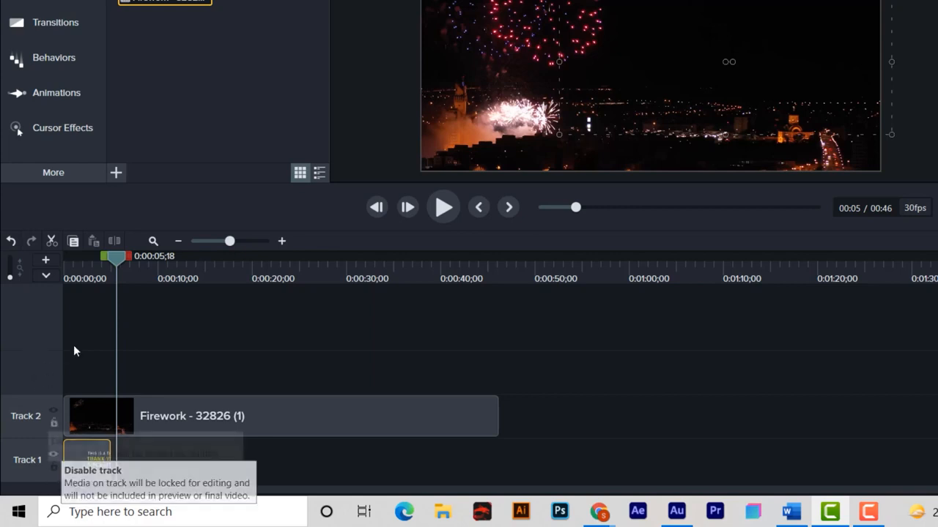
click(53, 411)
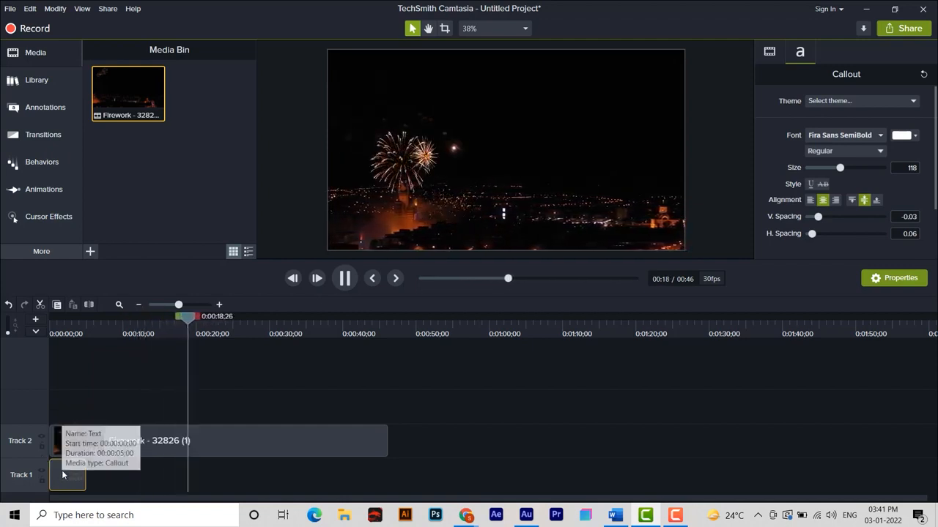
- Move the callout clip from Track 1 to Track 3, above the firework video, starting at about 9 seconds
drag(62, 470, 127, 409)
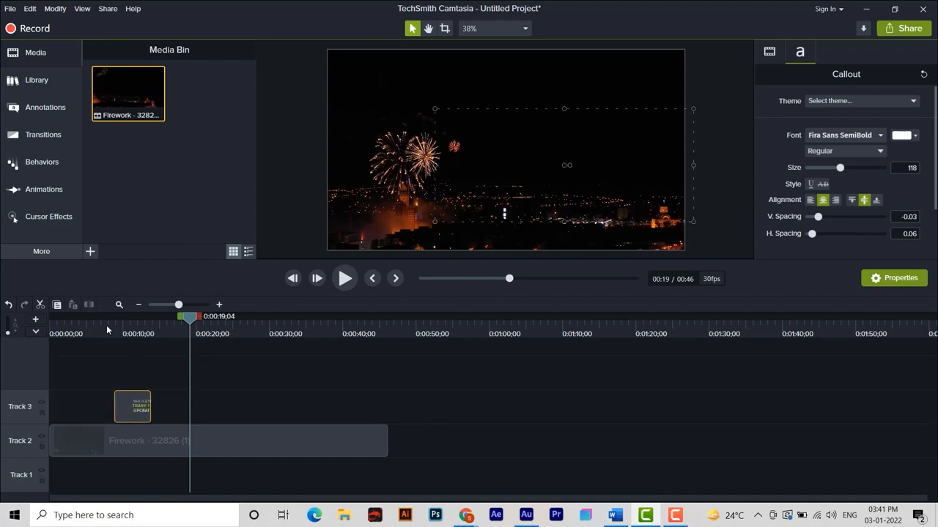
- Play the timeline from about 7 seconds to check how the callout appears over the firework video
click(107, 330)
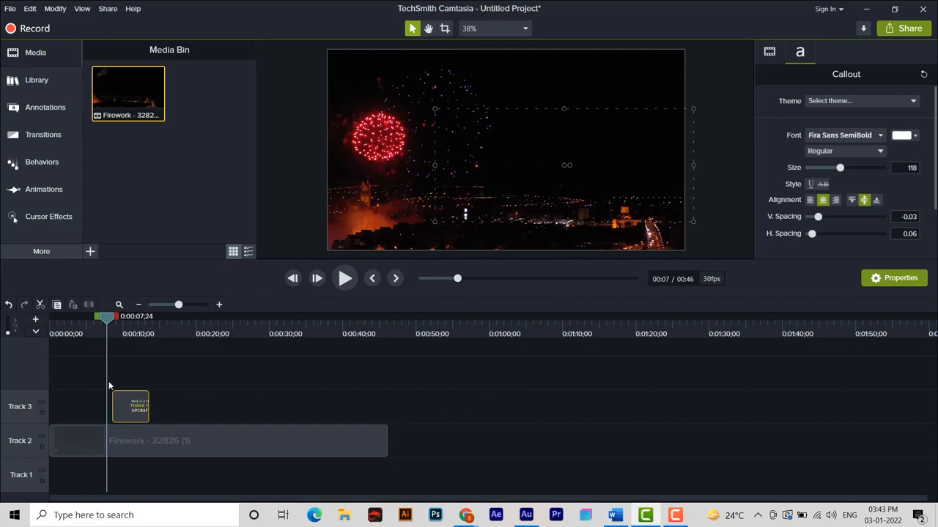
key(space)
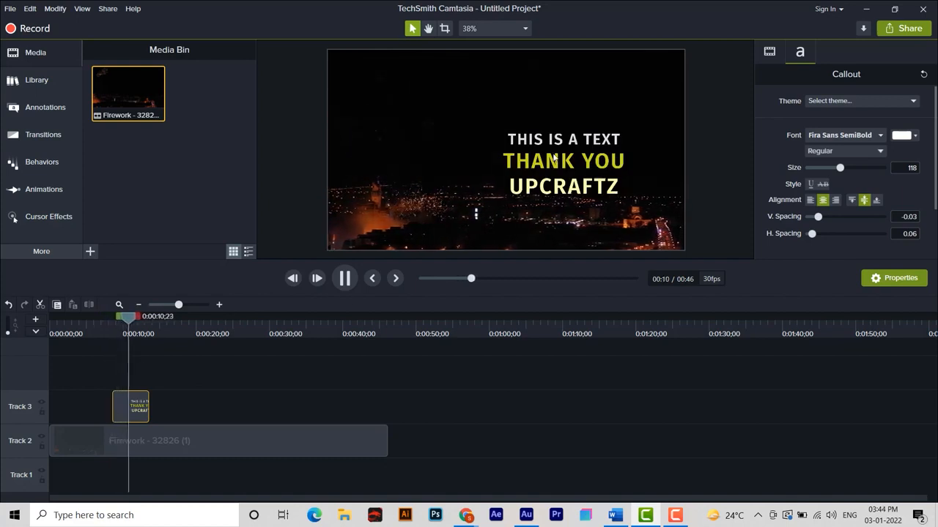
click(550, 187)
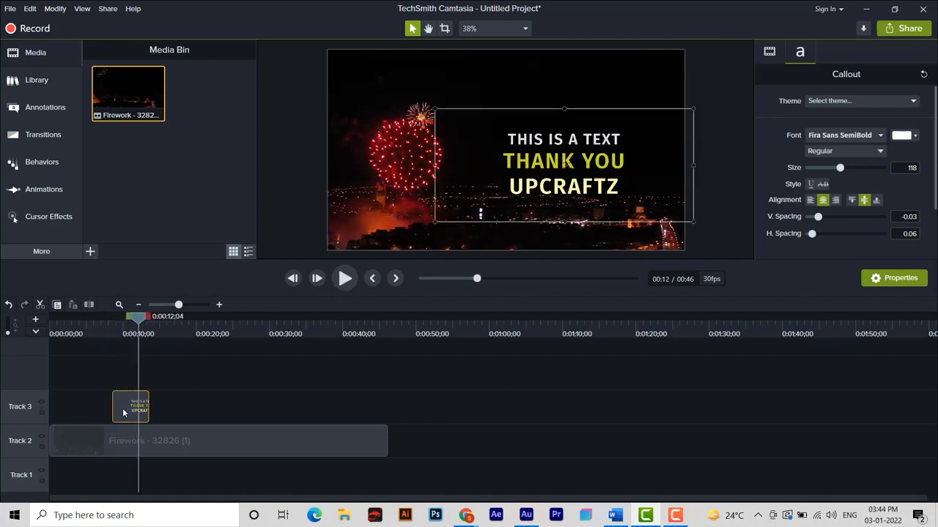
- Move the callout higher over the video and replace its text with "HAPPY NEW YEAR" and "2022" on two lines
drag(525, 162, 524, 115)
double_click(525, 115)
text(HAPPY NEW YEAR)
key(Return)
text(2022)
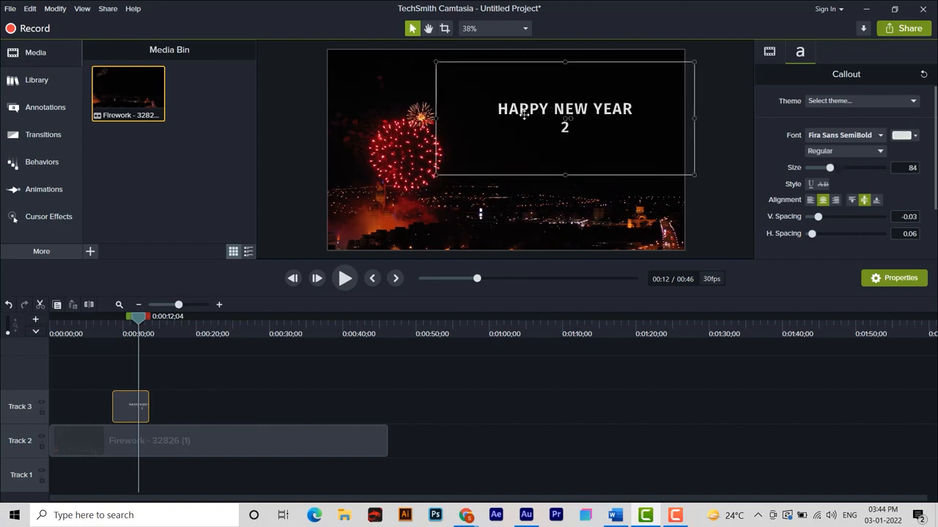
- Set the font size of the HAPPY NEW YEAR line to 82 and the 2022 line to 256
triple_click(524, 113)
drag(830, 167, 836, 169)
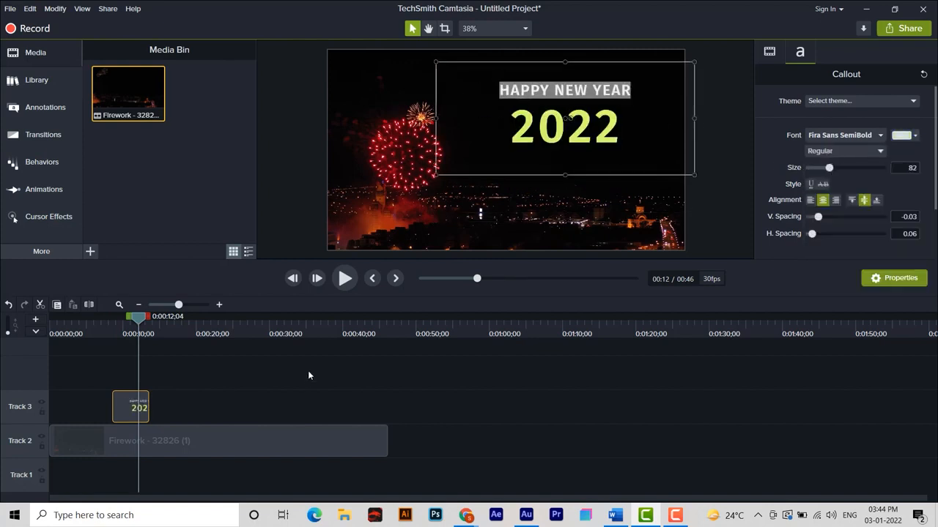
drag(834, 173, 828, 173)
click(368, 377)
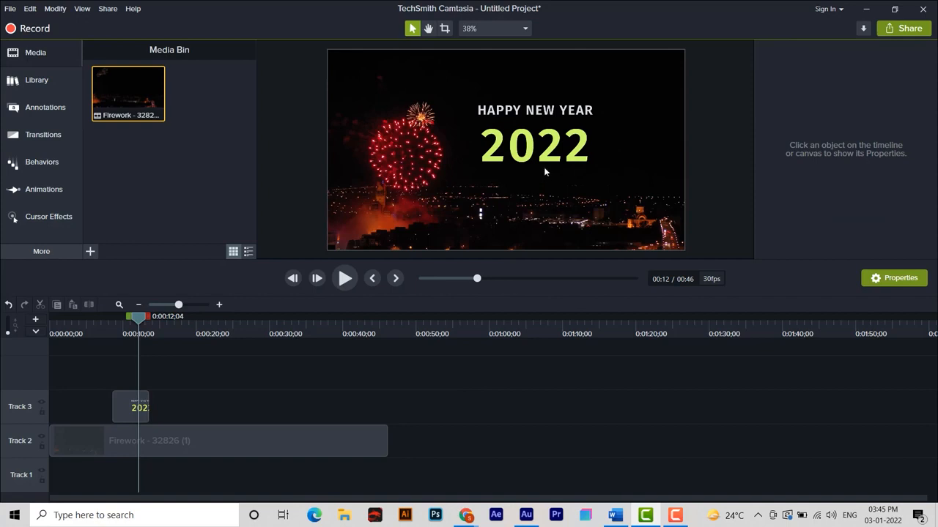
- Reposition the callout beside the fireworks in the dark sky and extend its clip on Track 3 to about 7 seconds
click(543, 147)
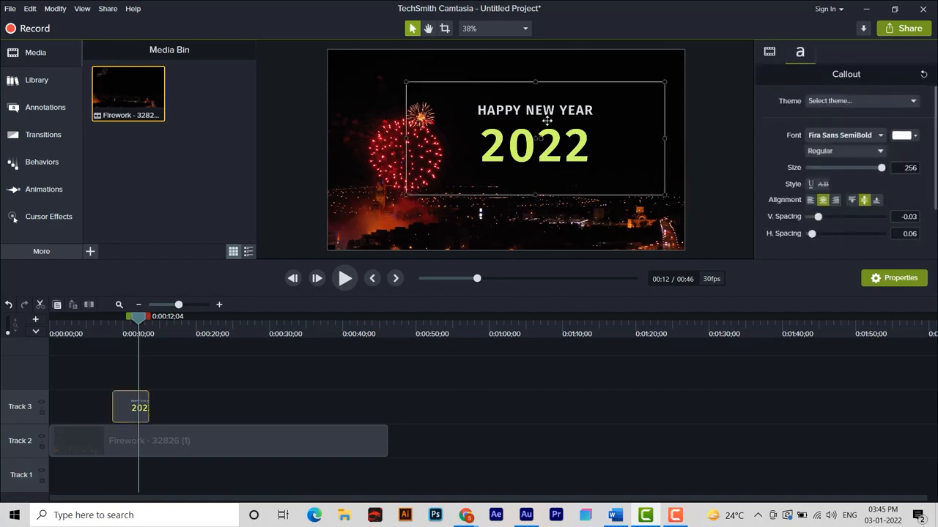
mouse_move(542, 145)
mouse_down()
mouse_move(527, 164)
mouse_move(500, 114)
mouse_move(454, 147)
mouse_move(447, 134)
mouse_move(542, 174)
mouse_move(522, 158)
mouse_move(546, 138)
mouse_up()
mouse_move(543, 162)
mouse_down()
mouse_move(483, 153)
mouse_move(532, 150)
mouse_up()
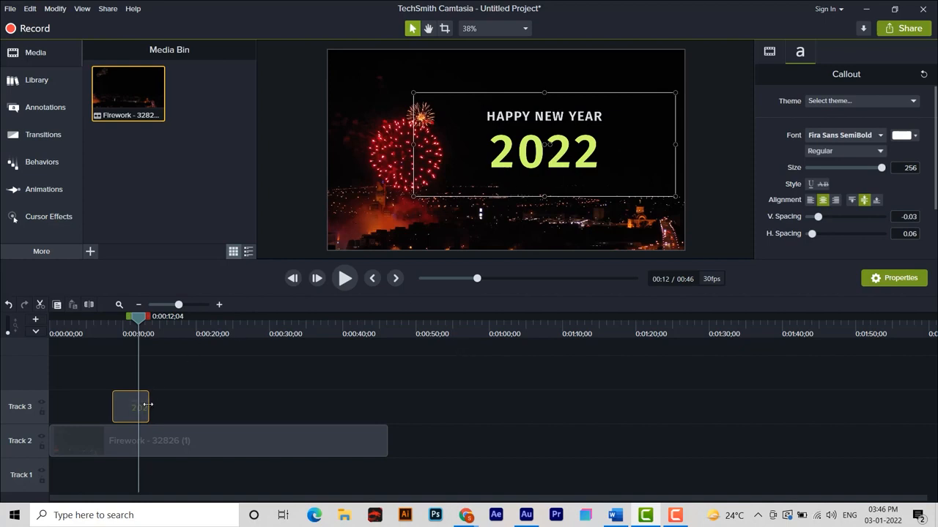
mouse_move(147, 404)
mouse_down()
mouse_move(203, 404)
mouse_move(164, 407)
mouse_up()
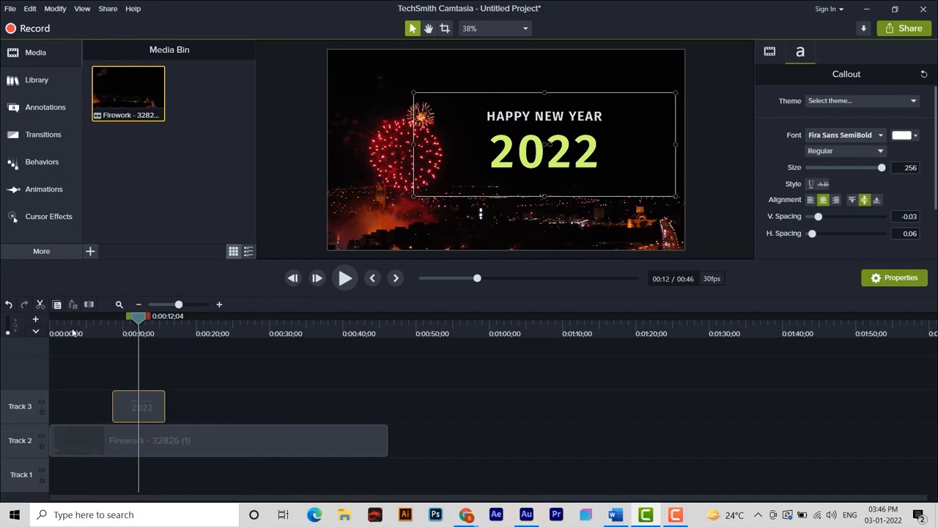
- Play the timeline from the start and scrub to the end of the firework video to compare the callout's duration
drag(73, 334, 38, 339)
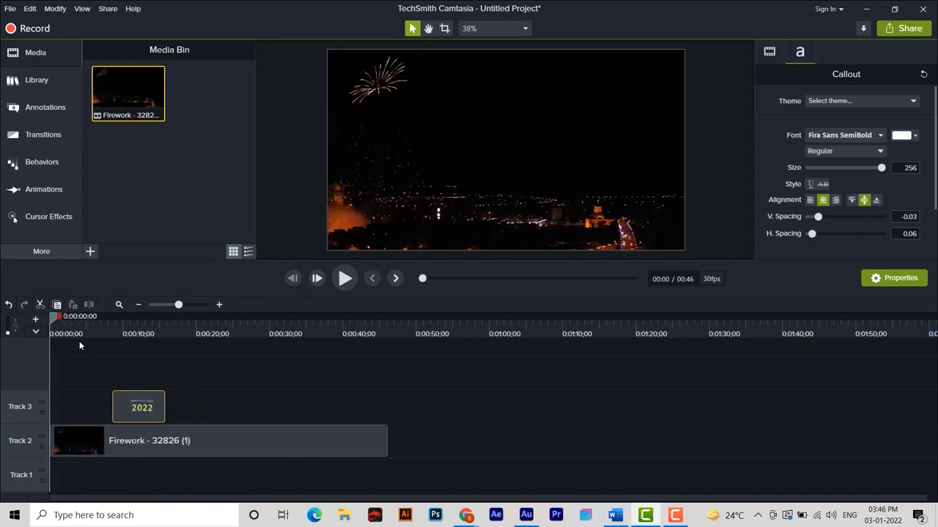
key(space)
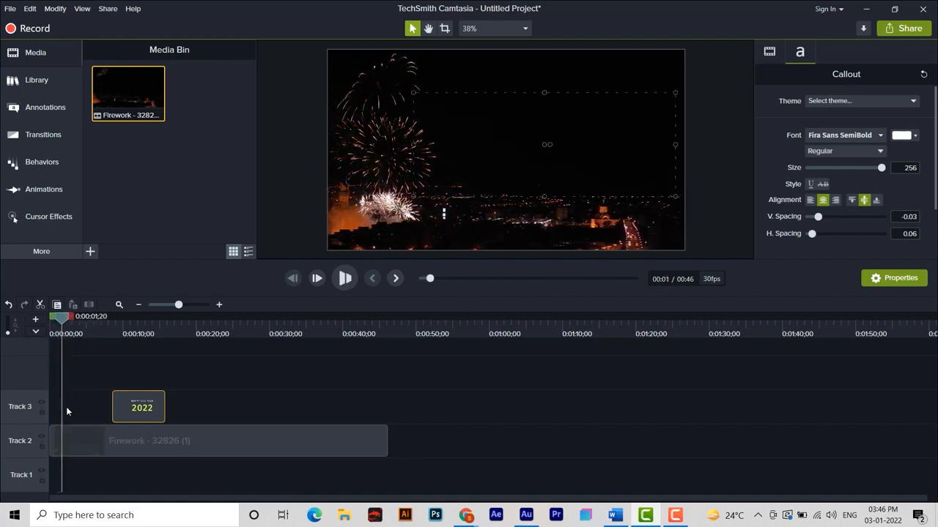
key(space)
drag(69, 319, 282, 427)
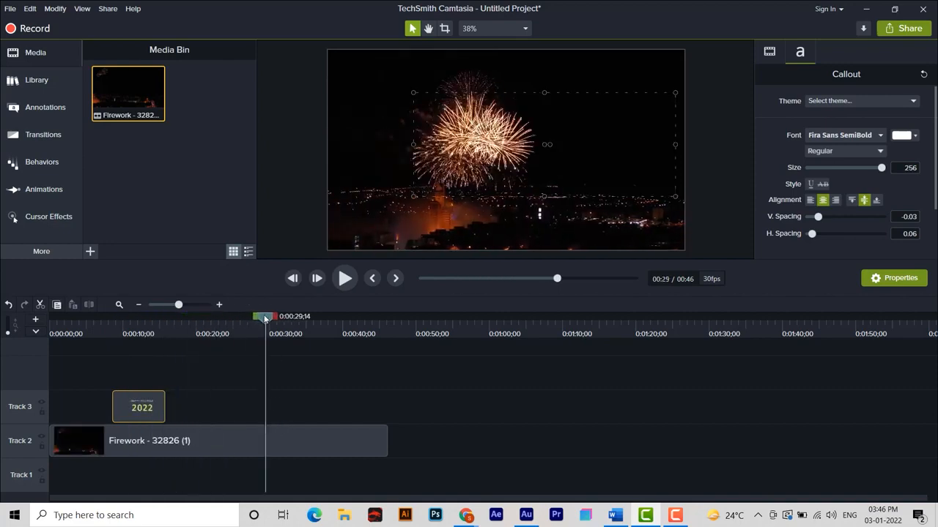
drag(265, 319, 386, 348)
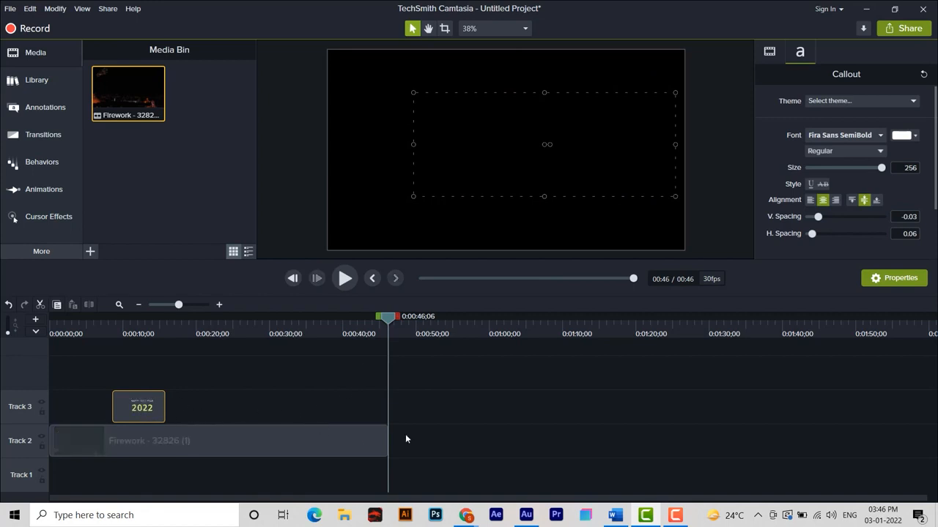
click(224, 323)
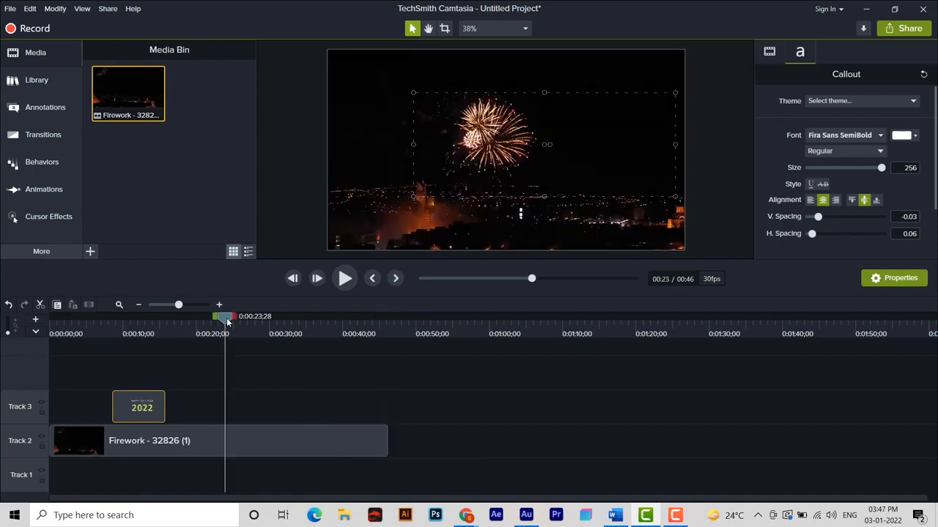
- Start the New Year callout clip at about 2 seconds and extend it to the end of the firework video
drag(227, 323, 66, 364)
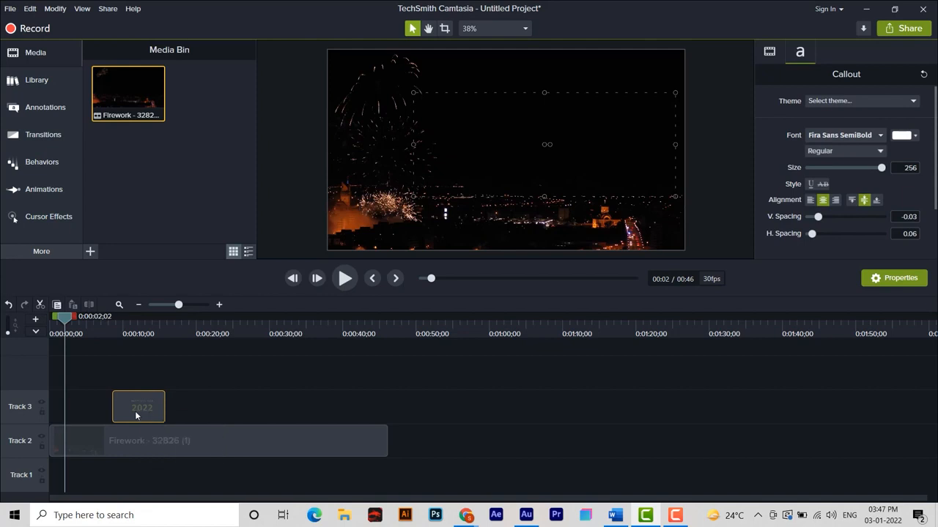
drag(136, 413, 86, 419)
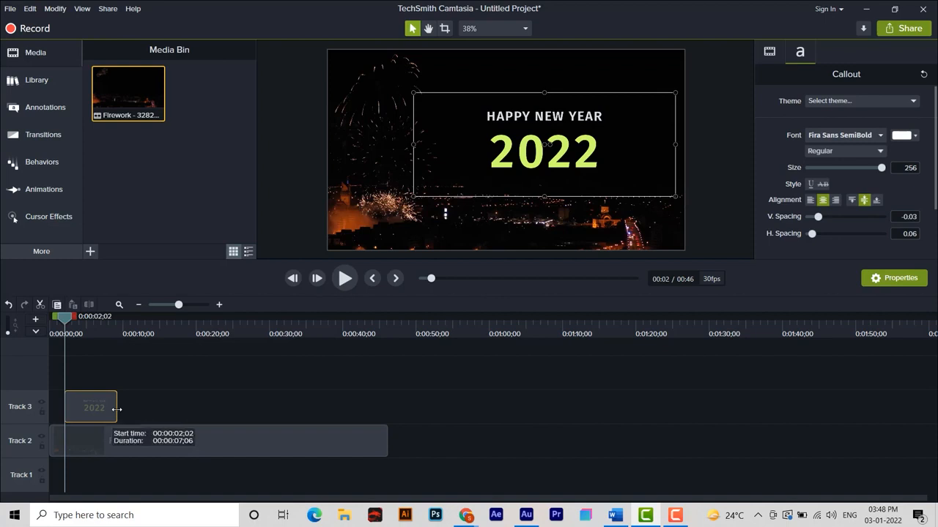
drag(116, 409, 389, 416)
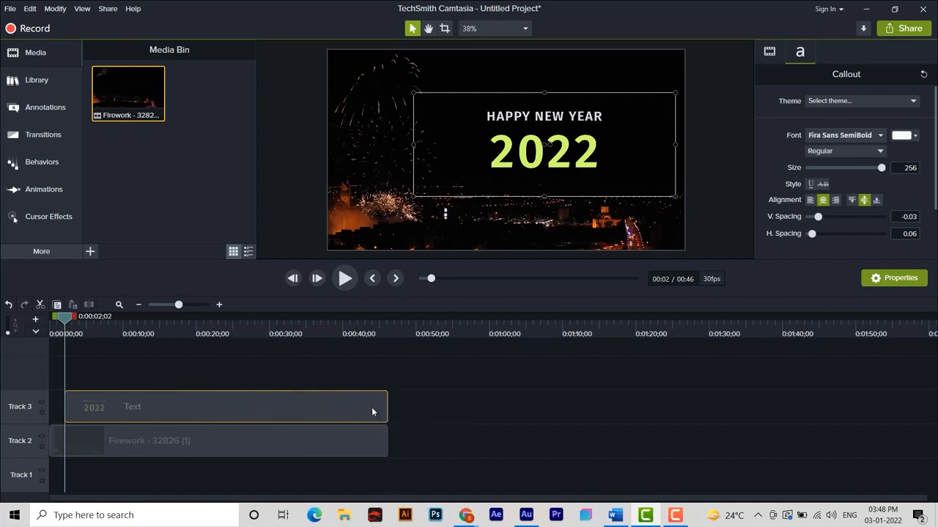
- Play the timeline from the start to check the New Year callout over the fireworks up to about 24 seconds
drag(60, 321, 50, 322)
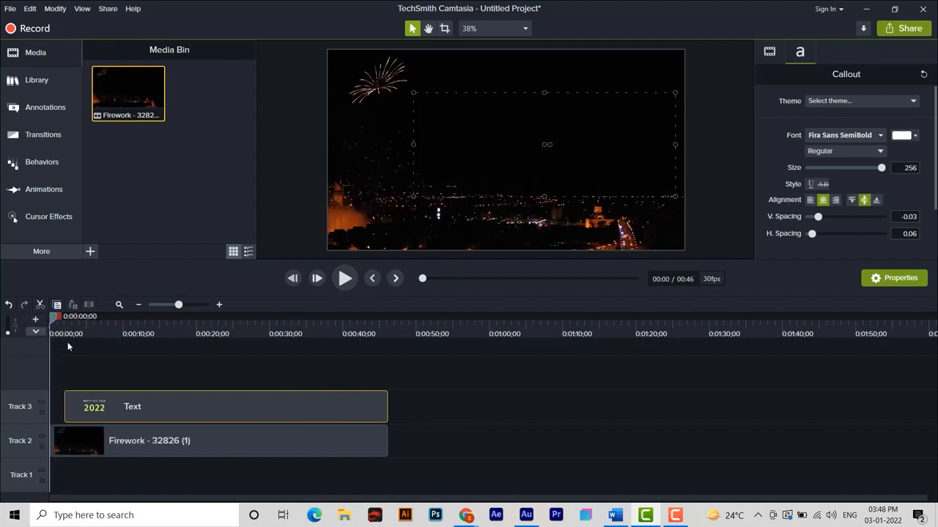
key(space)
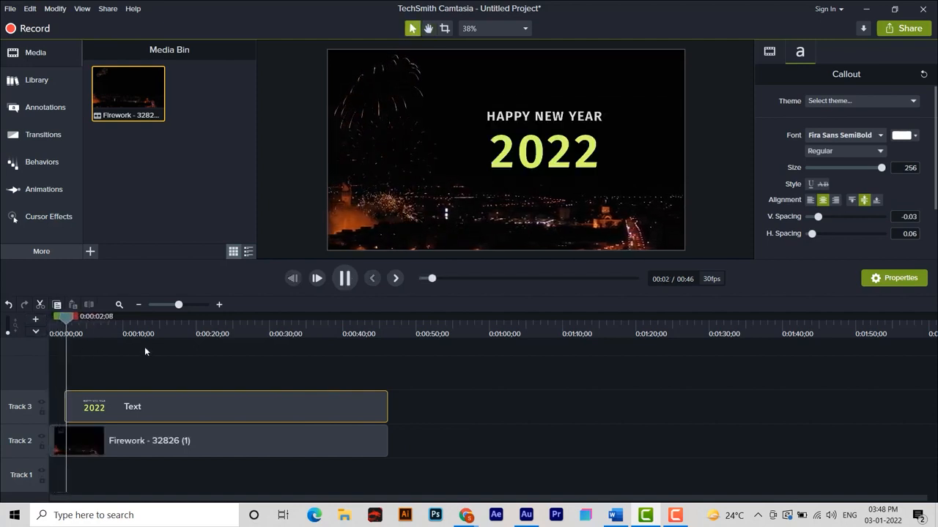
key(space)
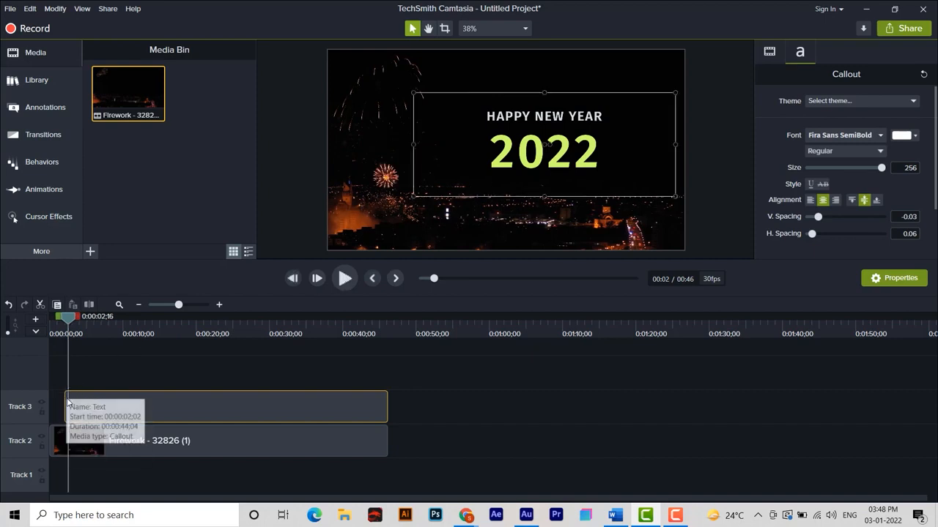
key(space)
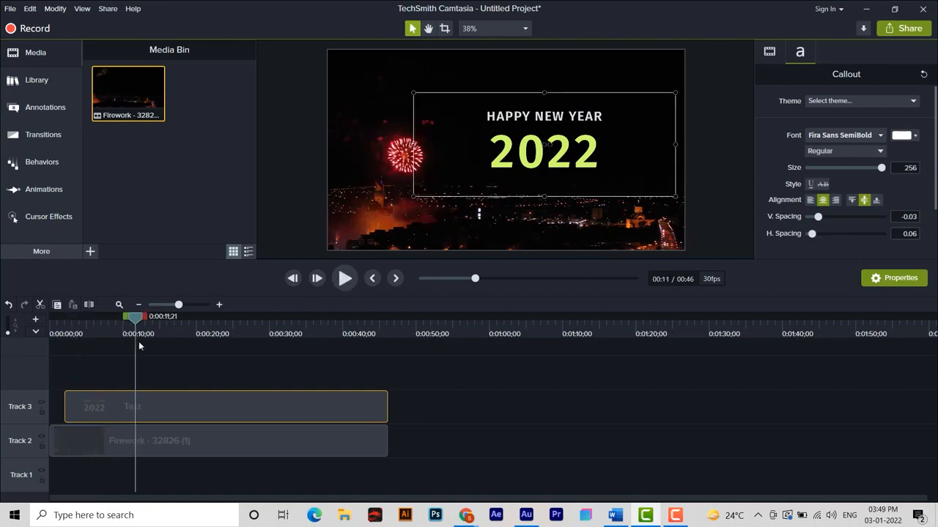
drag(139, 342, 54, 374)
key(space)
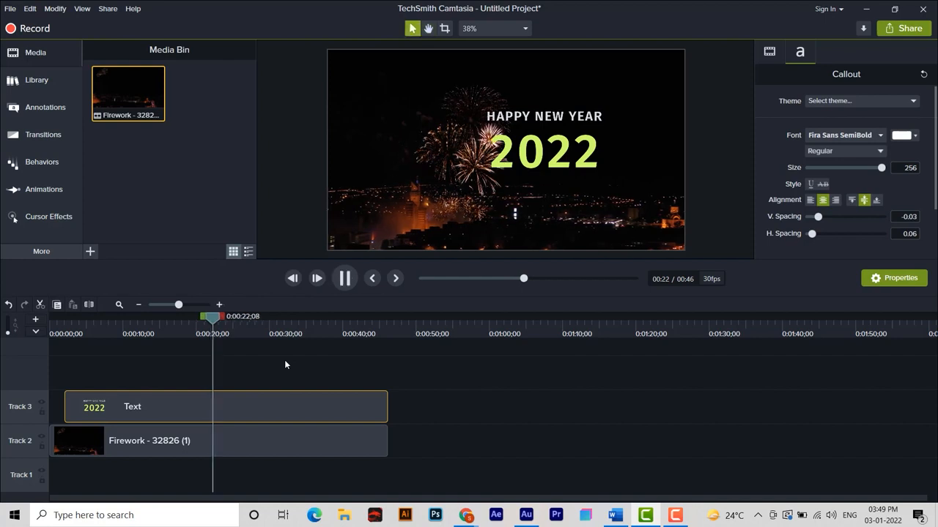
key(space)
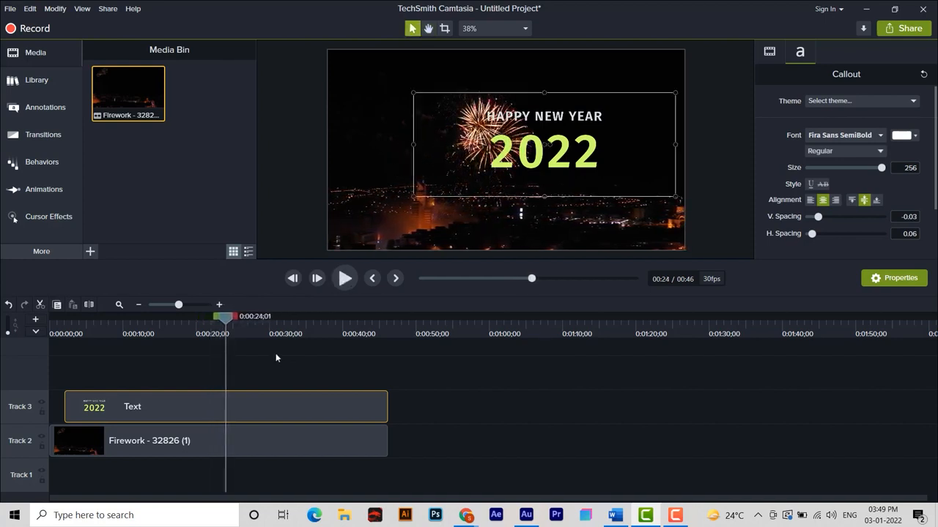
- Add a plain Basic-style text callout at the 24-second mark, below the 2022 line, reading "Upcraftz"
click(45, 107)
mouse_move(233, 176)
mouse_down()
mouse_move(361, 207)
mouse_move(529, 220)
mouse_up()
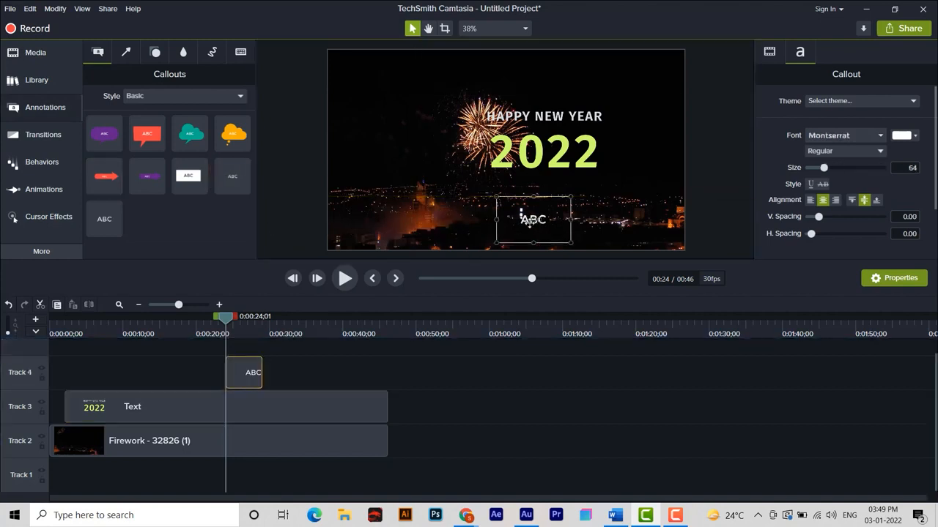
double_click(522, 217)
text(Upcraftz)
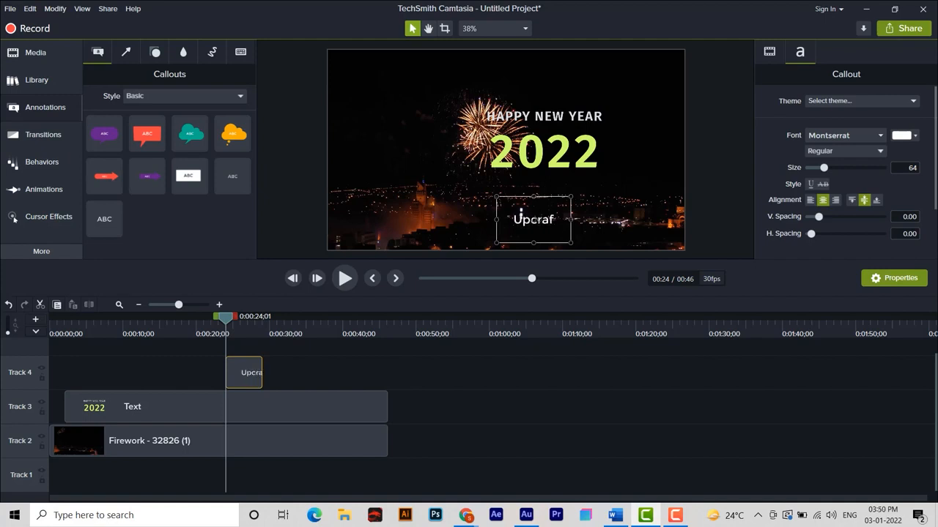
- Style the Upcraftz text in Freestyle Script, size 101, blue #0084FF, and place it in the video frame's upper-left corner
key(ctrl+a)
click(846, 135)
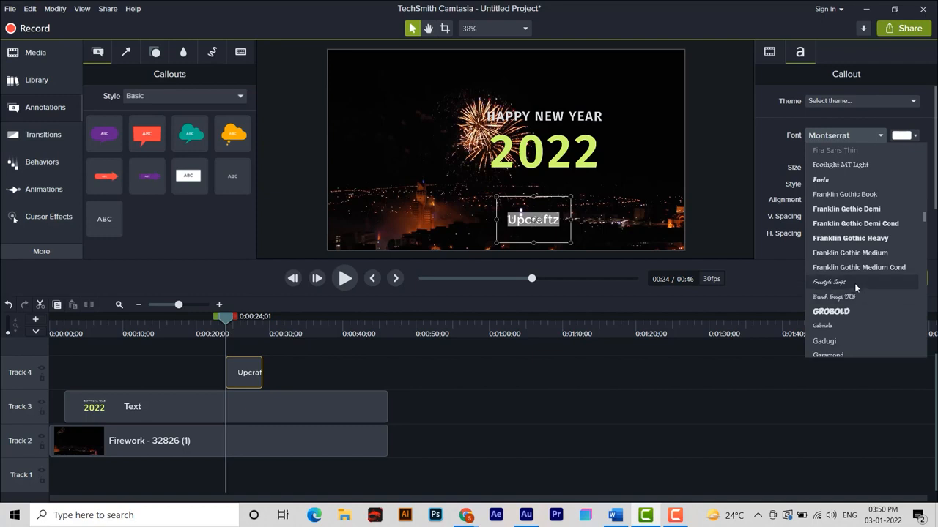
click(860, 294)
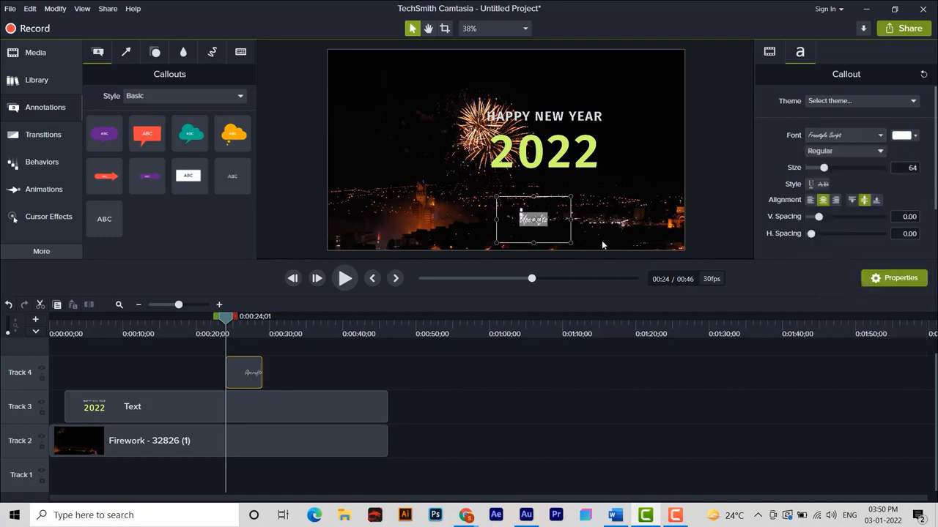
click(909, 136)
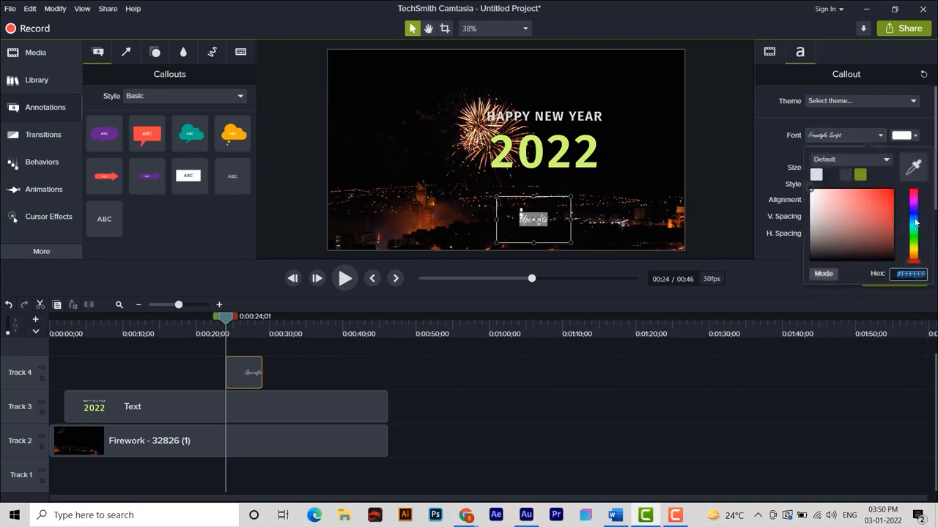
click(914, 220)
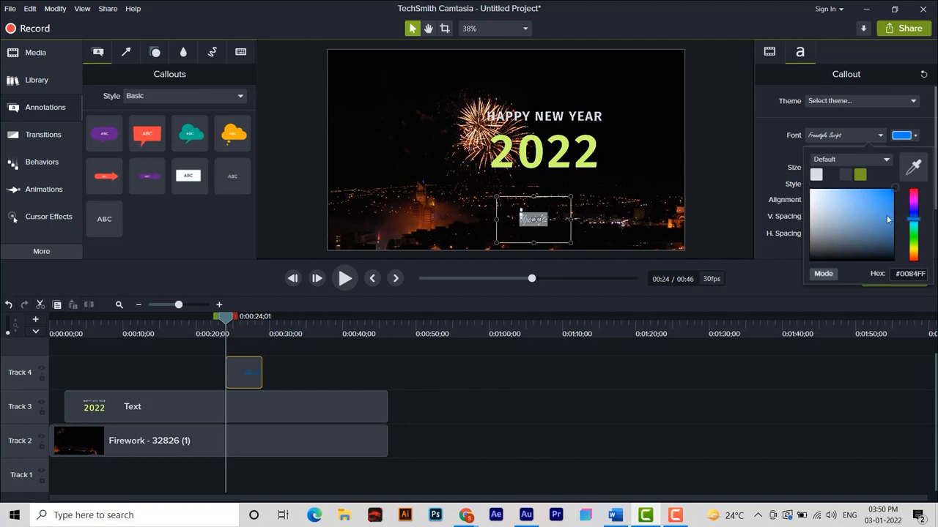
click(709, 377)
click(243, 379)
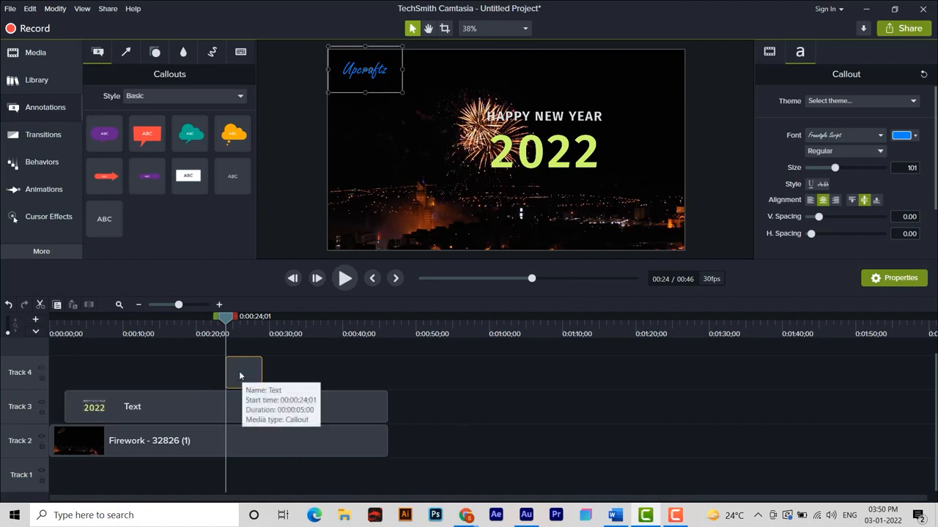
- Move the Upcraftz clip to the start of Track 4, extend it to the end of the firework video, and play it back
drag(225, 316, 21, 334)
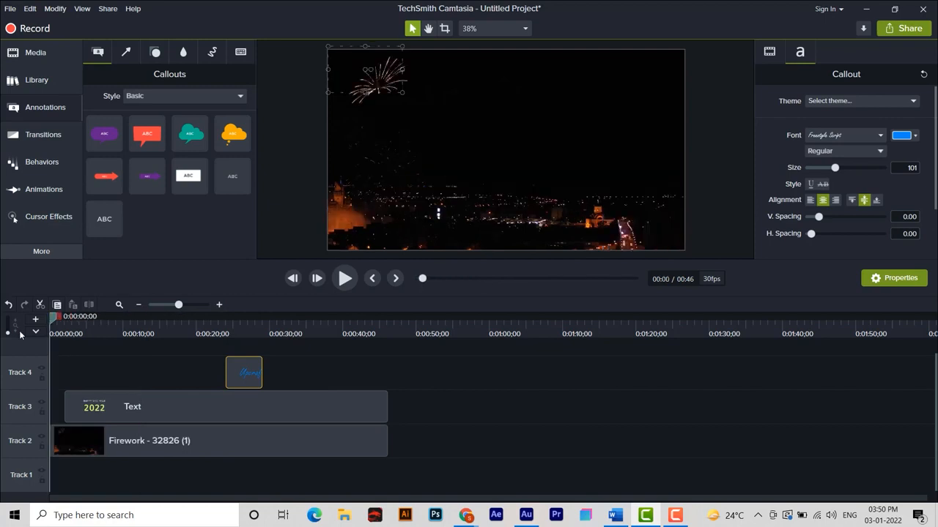
drag(246, 375, 64, 374)
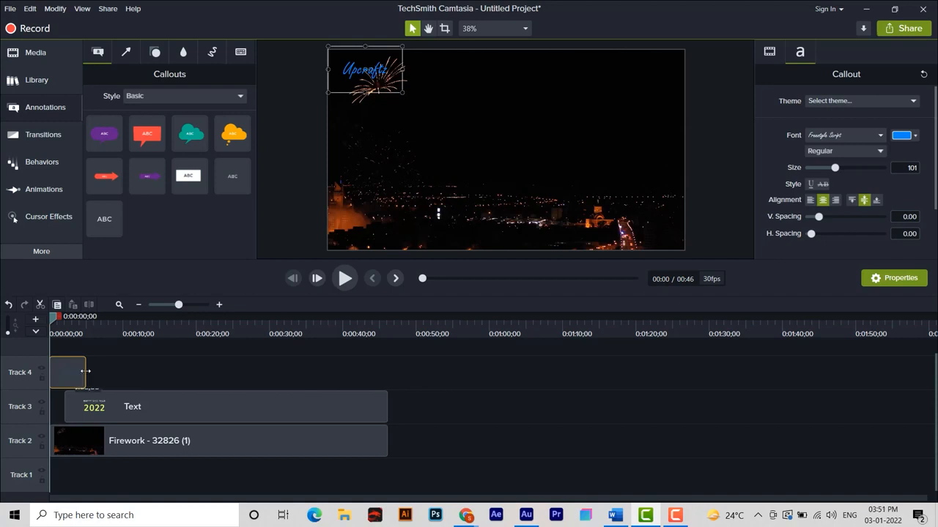
drag(86, 375, 388, 372)
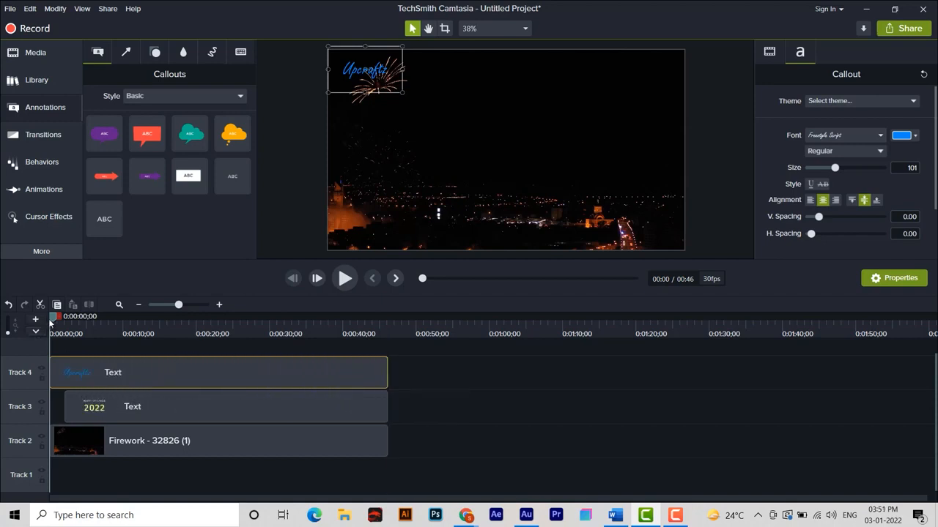
key(space)
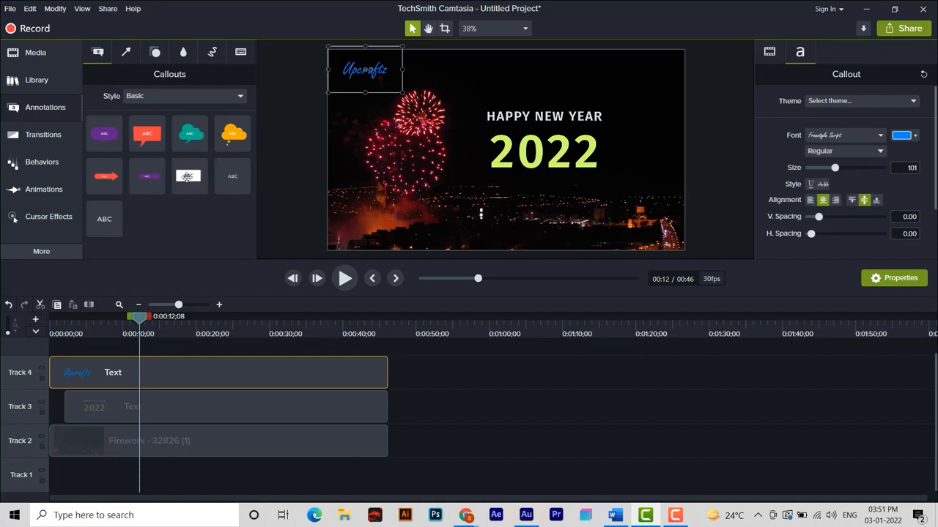
drag(181, 179, 378, 195)
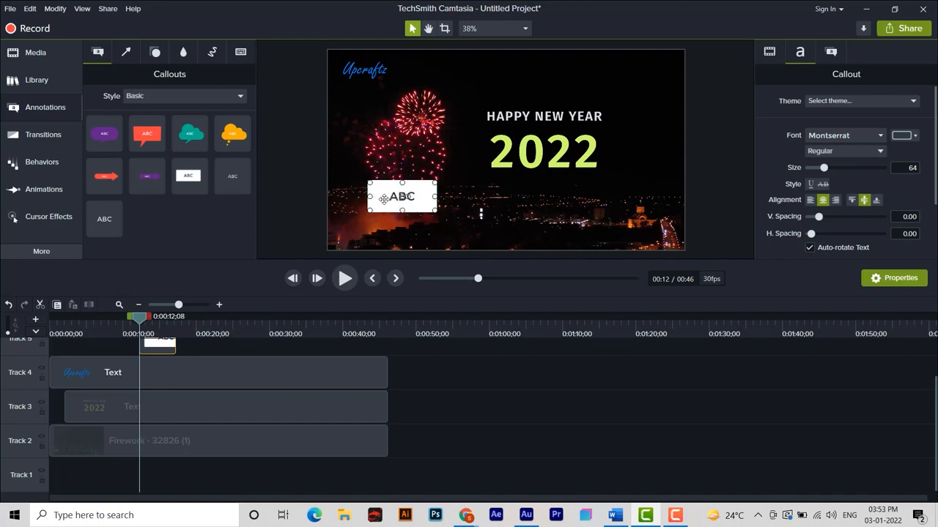
drag(394, 199, 373, 214)
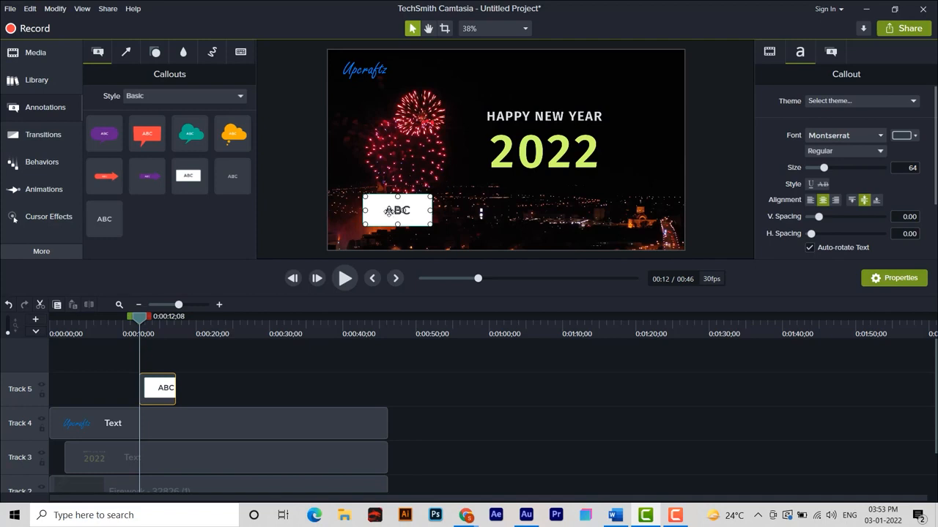
double_click(389, 211)
text(www.upcraftz.com)
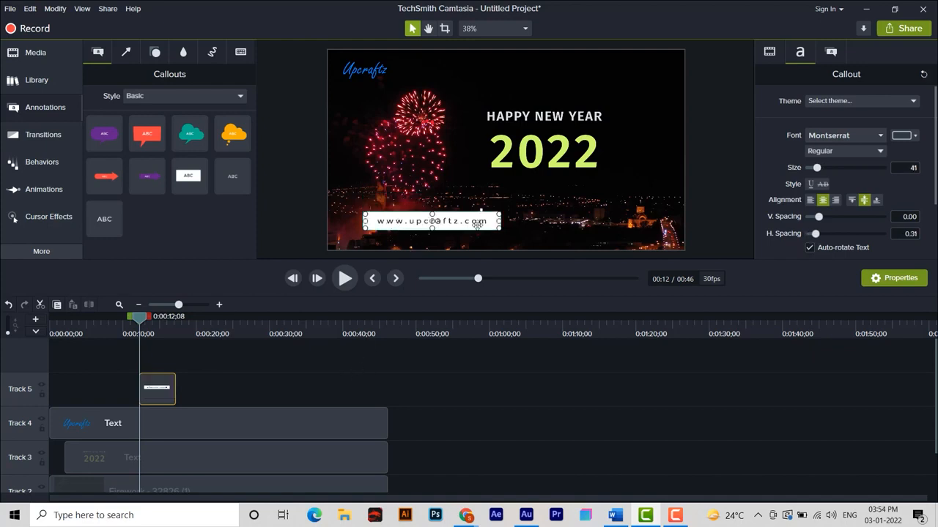
- Open the shape, fill and outline properties of the website callout
click(831, 52)
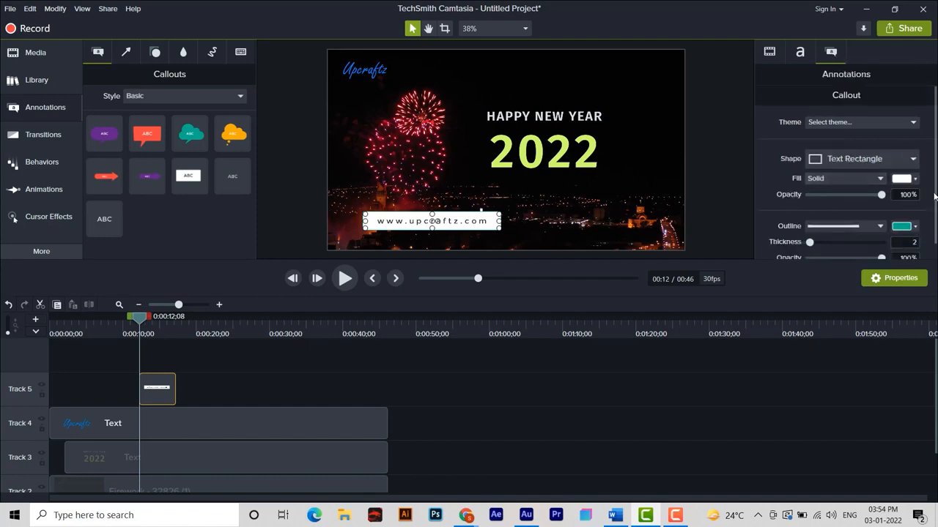